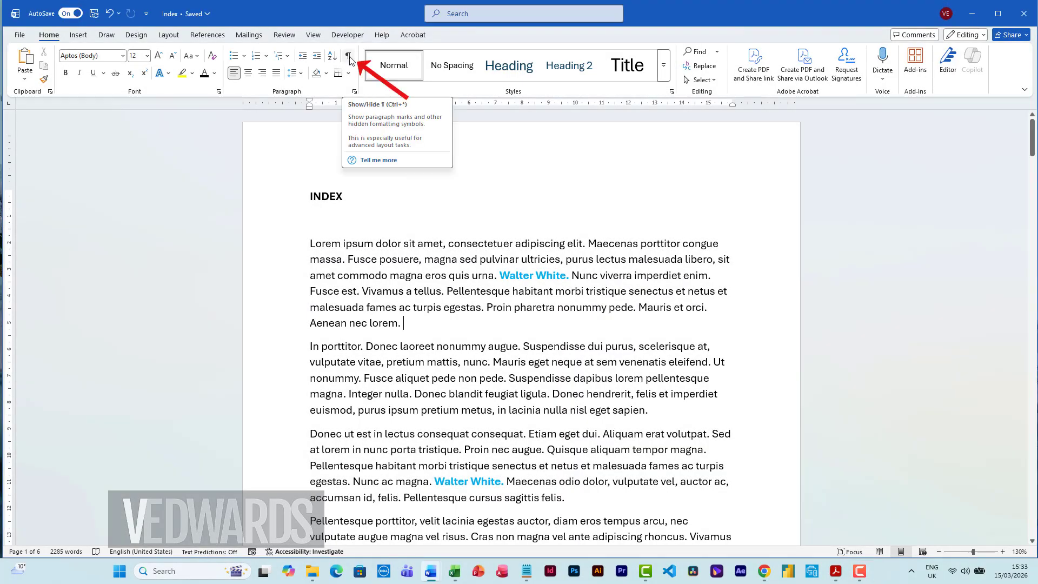
Step: Show the paragraph marks and other hidden formatting symbols in the document
{"action": "left_click", "coordinate": [349, 57]}
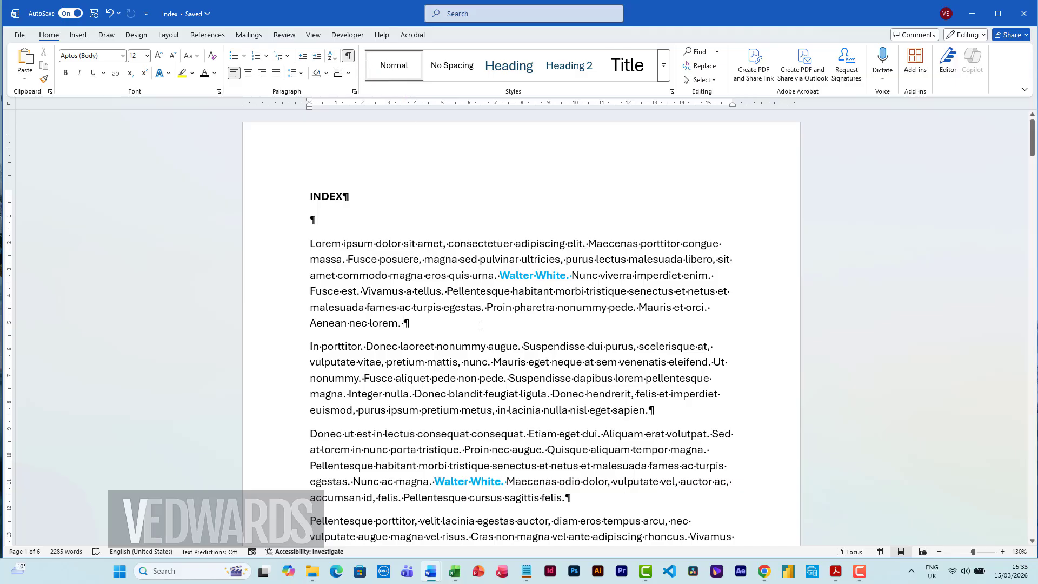
{"action": "scroll", "coordinate": [576, 406], "scroll_direction": "down", "scroll_amount": 5}
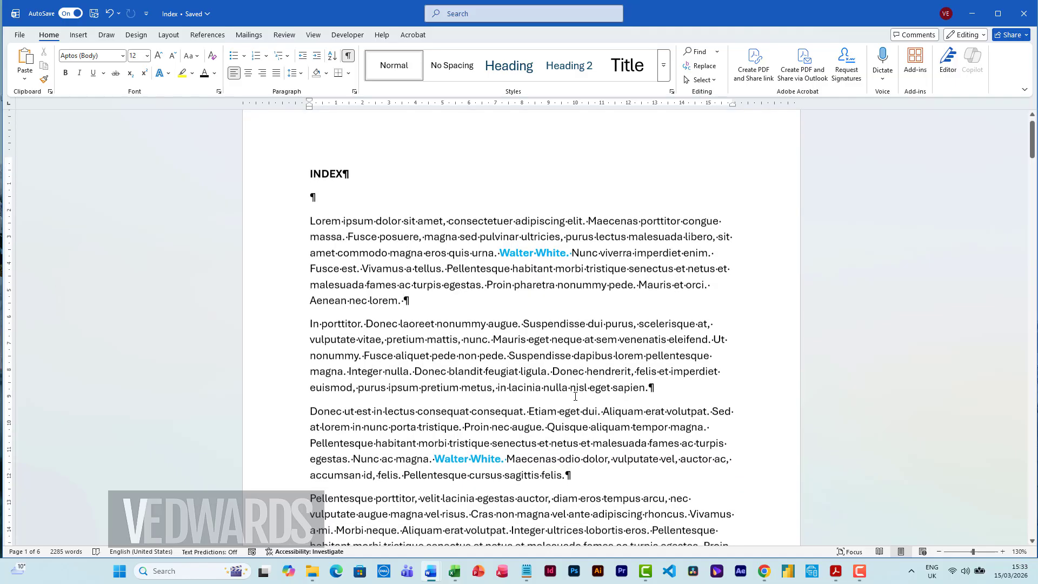
{"action": "scroll", "coordinate": [576, 398], "scroll_direction": "down", "scroll_amount": 9}
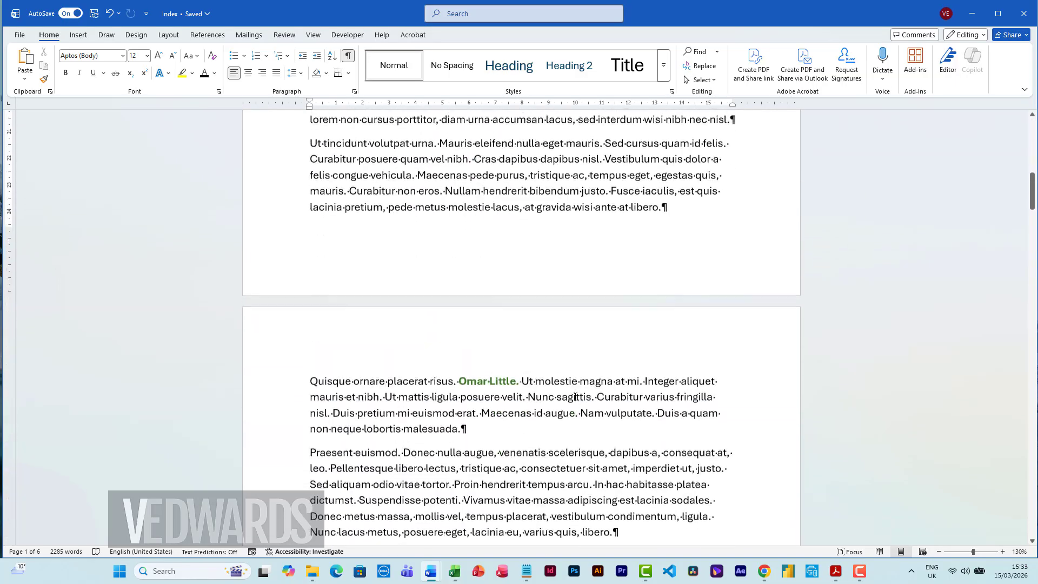
{"action": "scroll", "coordinate": [576, 397], "scroll_direction": "up", "scroll_amount": 15}
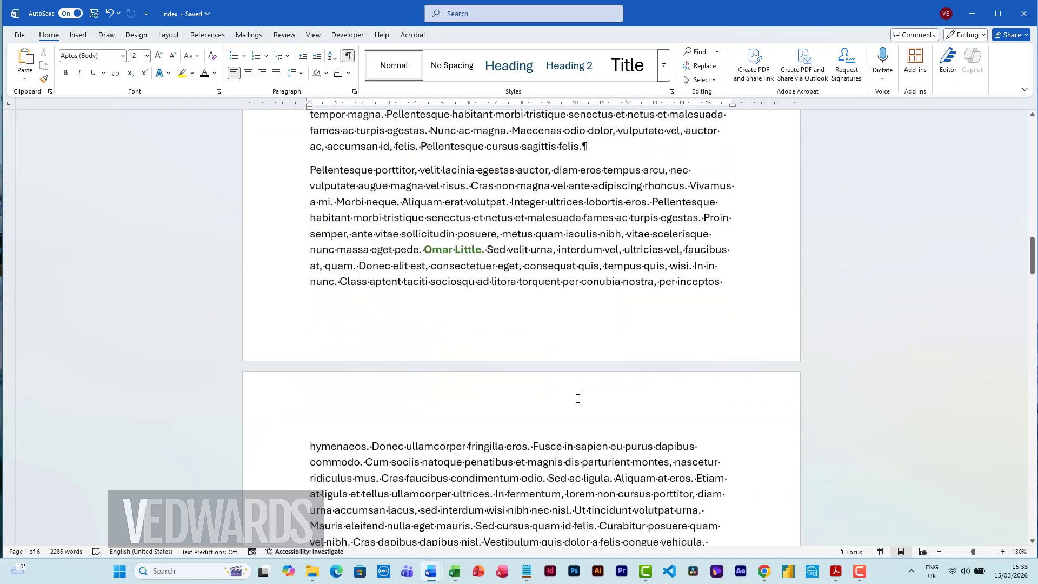
Step: Mark all occurrences of "Walter White" as index entries with current-page references, starting from the one in the first paragraph
{"action": "left_click_drag", "start_coordinate": [499, 275], "coordinate": [558, 277]}
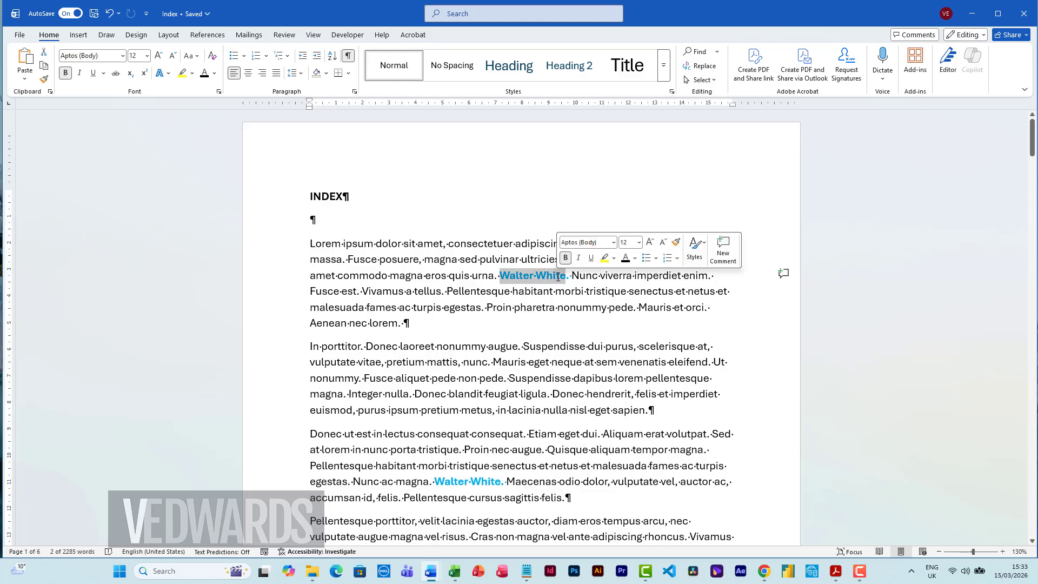
{"action": "left_click", "coordinate": [208, 35]}
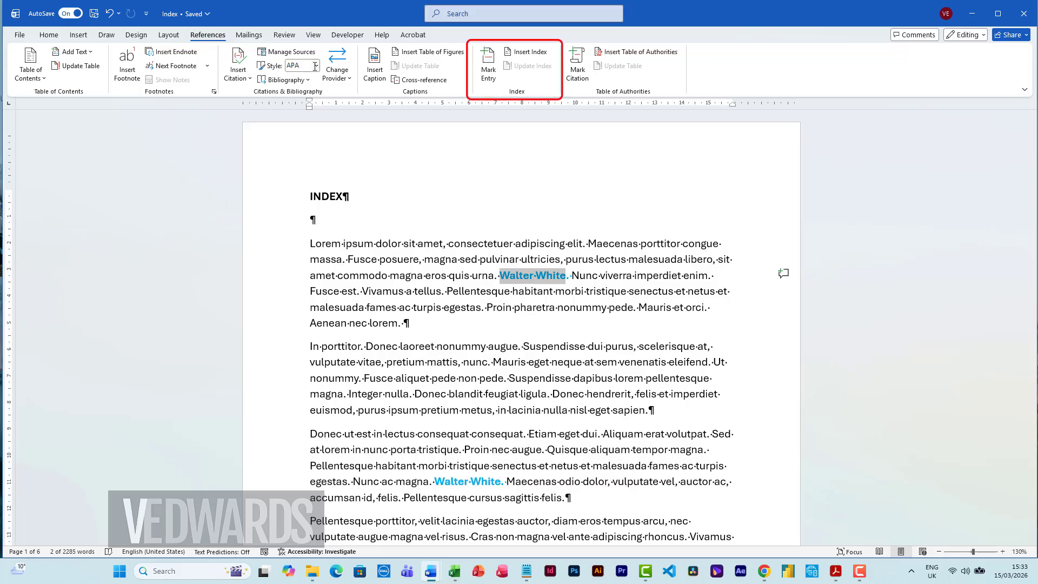
{"action": "left_click", "coordinate": [489, 66]}
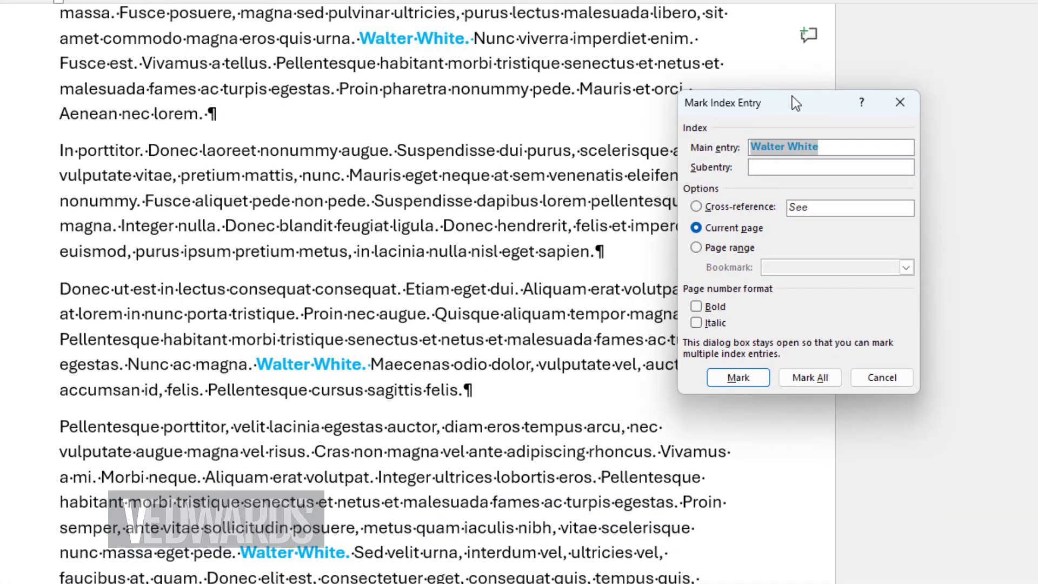
{"action": "left_click_drag", "start_coordinate": [798, 102], "coordinate": [589, 104]}
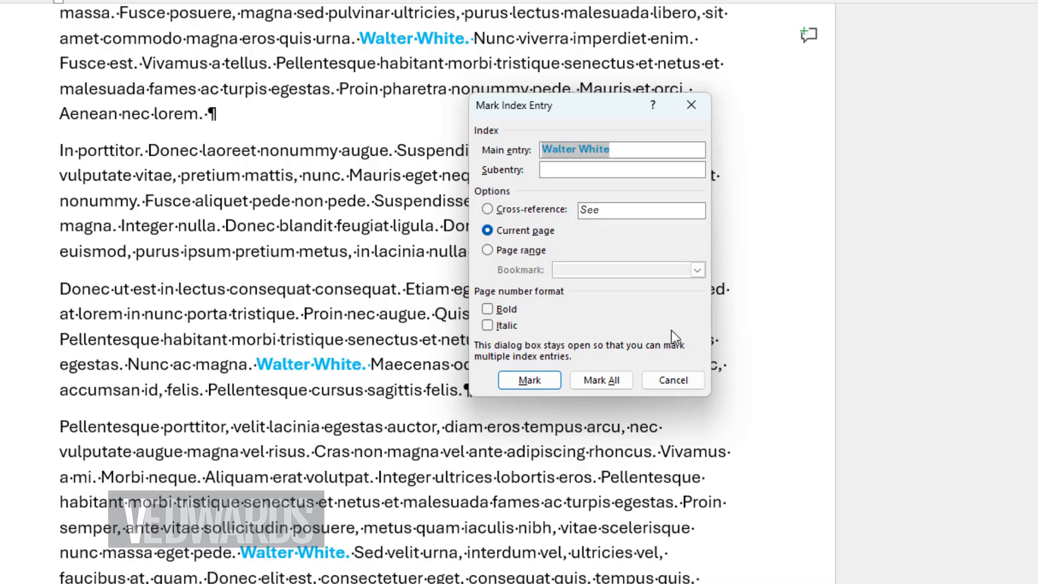
{"action": "left_click", "coordinate": [601, 380]}
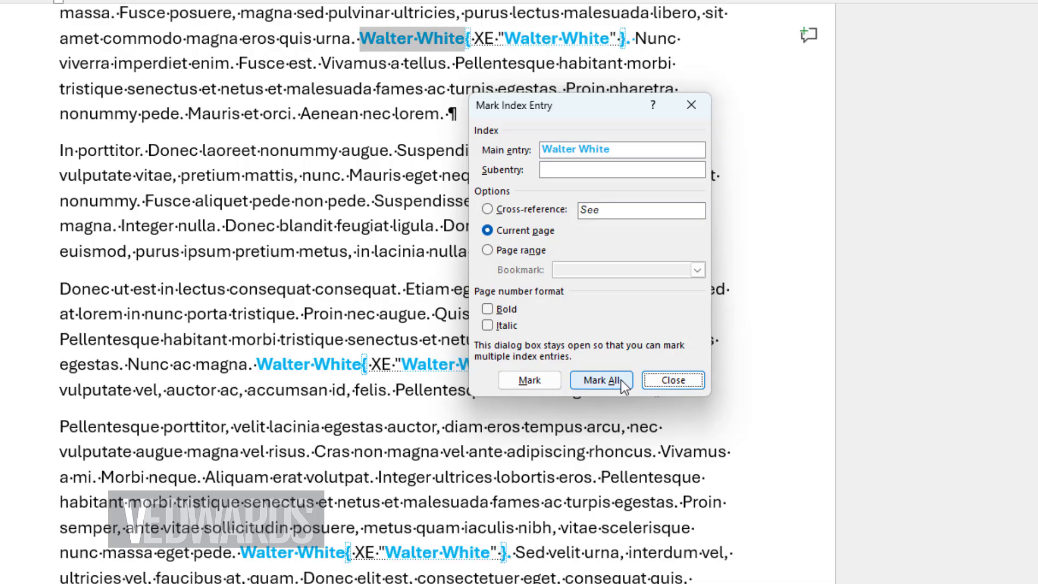
{"action": "left_click", "coordinate": [663, 379]}
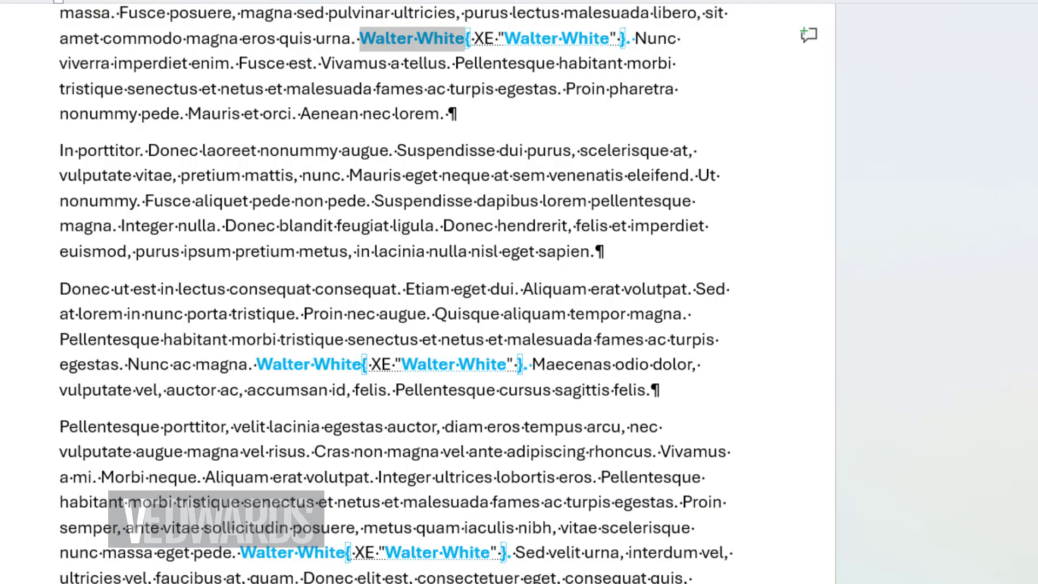
Step: Hide the formatting marks and show them again
{"action": "key", "text": "ctrl+shift+8"}
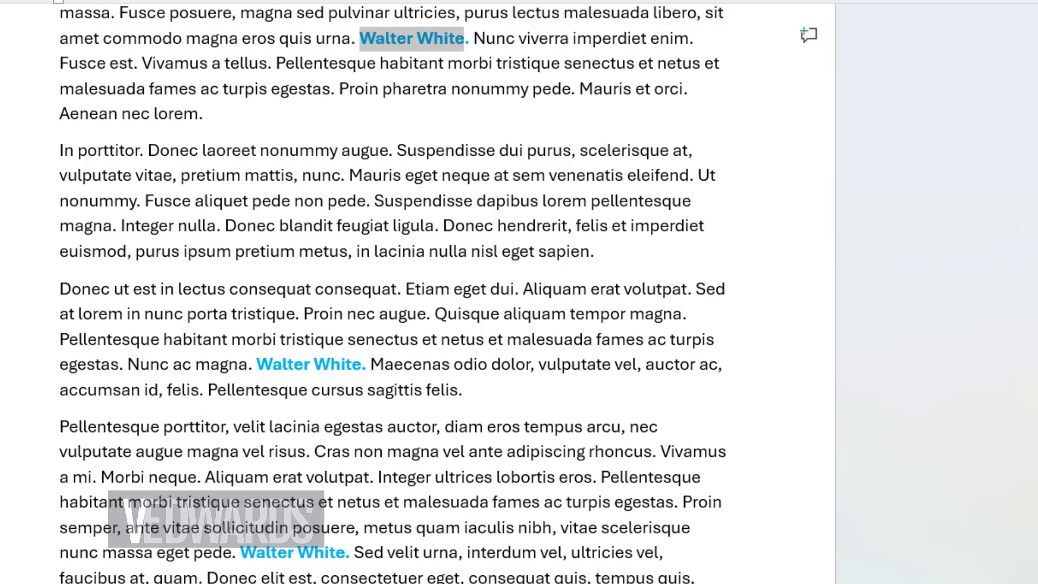
{"action": "key", "text": "ctrl+shift+8"}
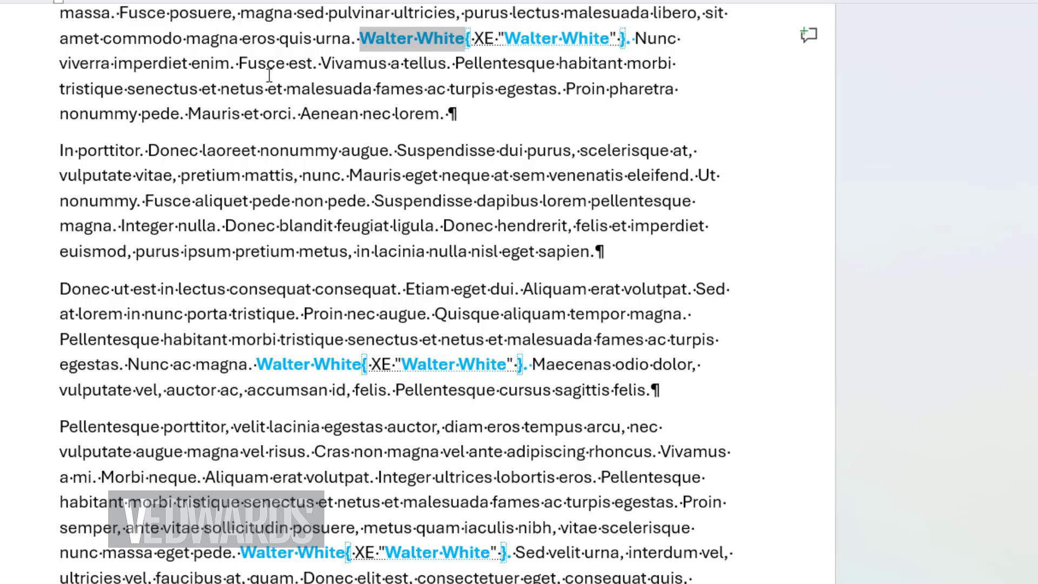
Step: Mark all occurrences of "Jessica Fletcher" as index entries with the subentry "Murder She Wrote"
{"action": "scroll", "coordinate": [397, 196], "scroll_direction": "down", "scroll_amount": 7}
{"action": "left_click_drag", "start_coordinate": [212, 177], "coordinate": [341, 177]}
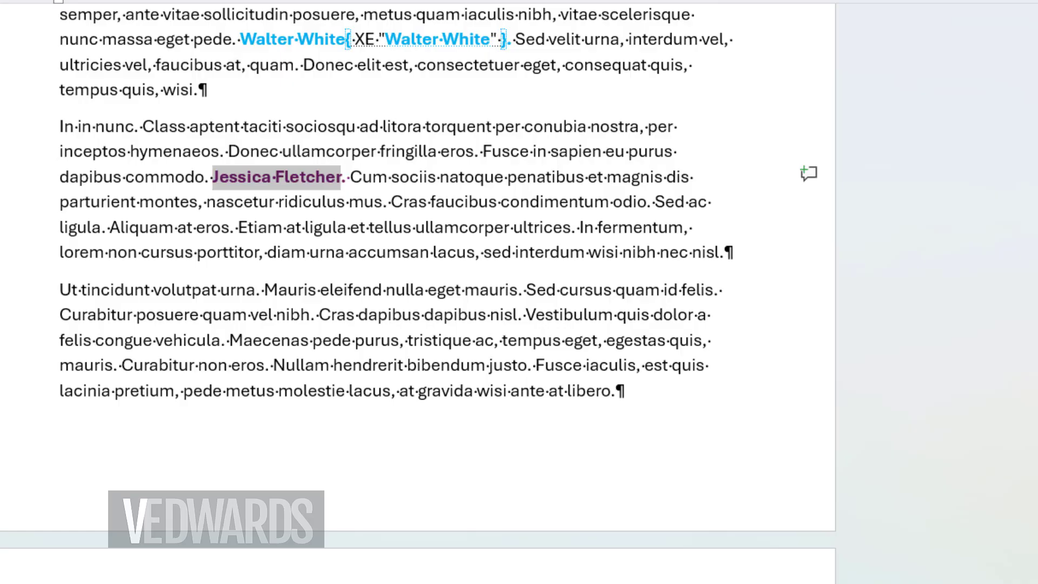
{"action": "key", "text": "alt+shift+x"}
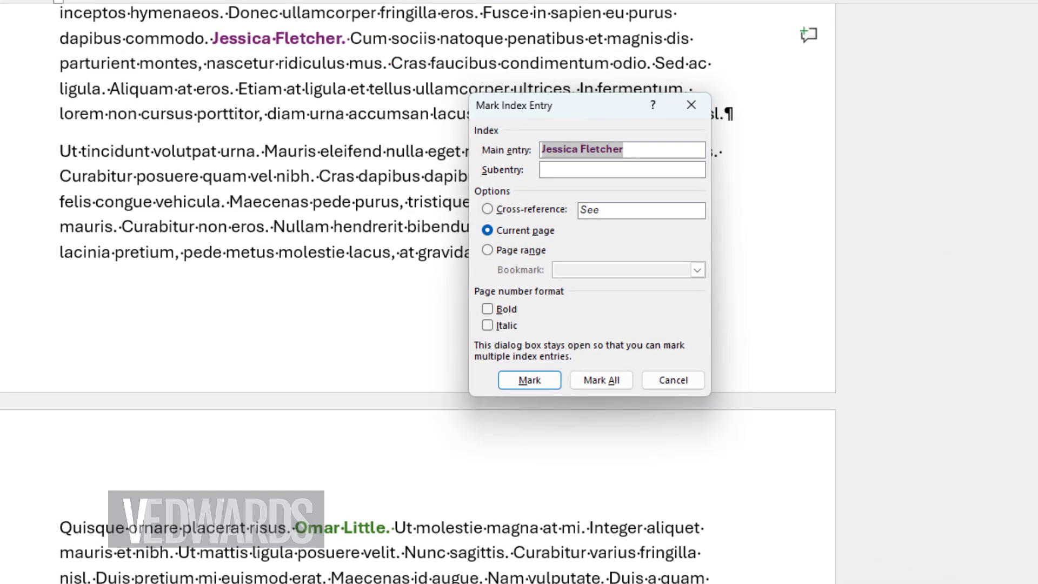
{"action": "left_click", "coordinate": [553, 172]}
{"action": "type", "text": "Murde"}
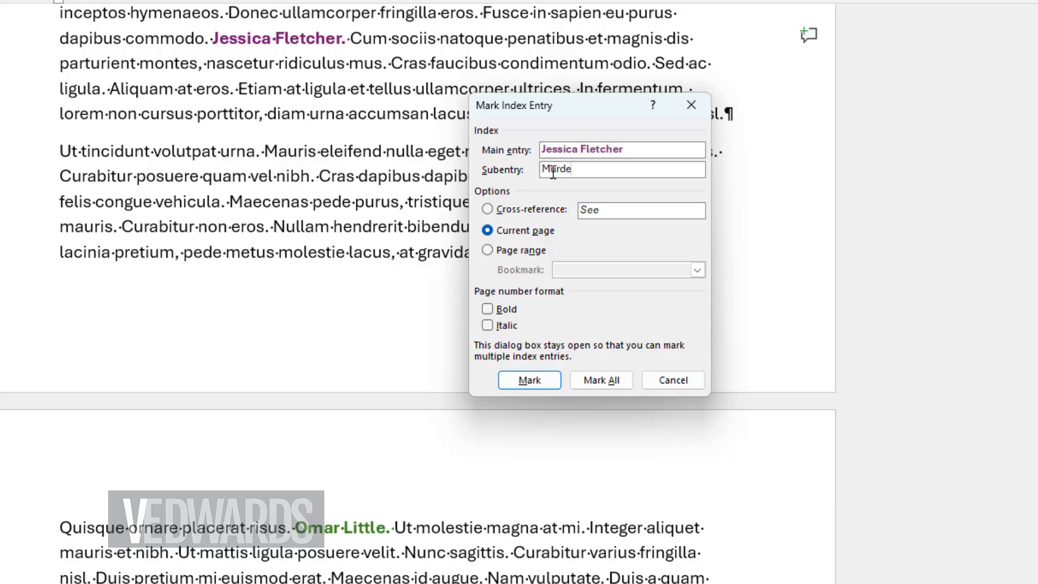
{"action": "type", "text": "r She Wrote"}
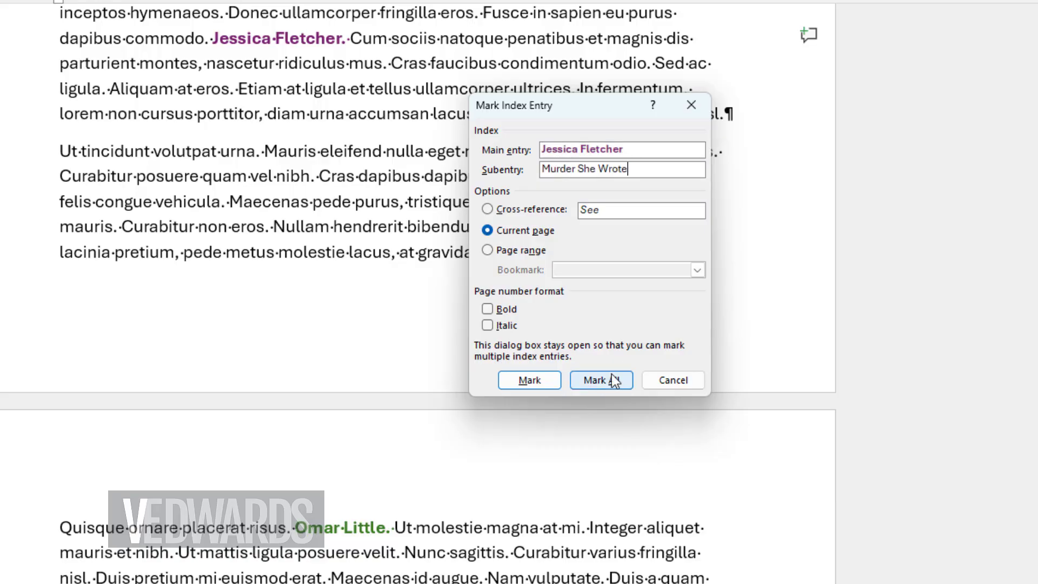
{"action": "left_click", "coordinate": [603, 380]}
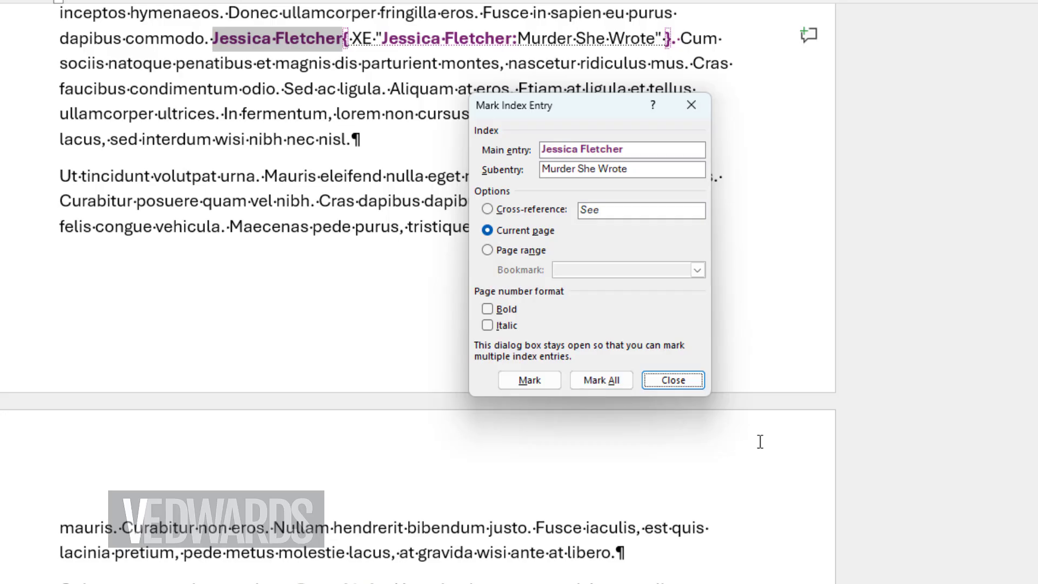
{"action": "left_click", "coordinate": [727, 226]}
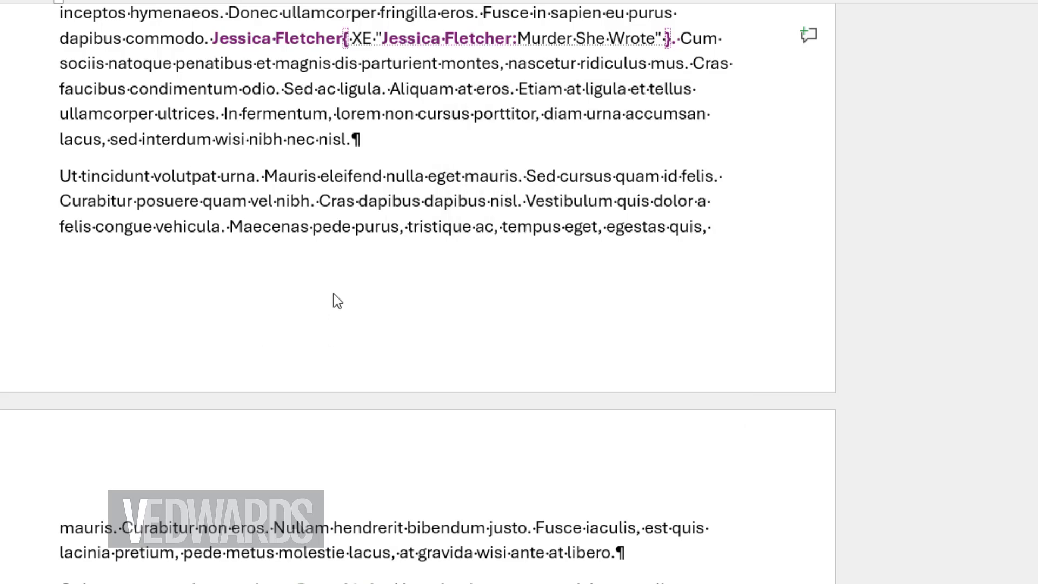
Step: Mark only the "Omar Little" occurrence on the second page as an index entry
{"action": "scroll", "coordinate": [335, 295], "scroll_direction": "down", "scroll_amount": 2}
{"action": "scroll", "coordinate": [335, 296], "scroll_direction": "down", "scroll_amount": 6}
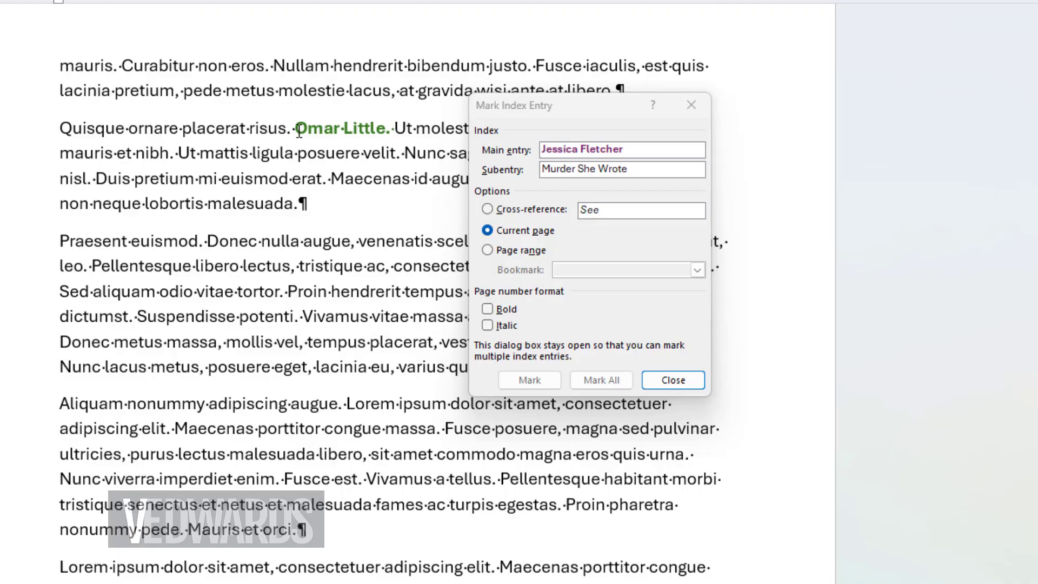
{"action": "left_click_drag", "start_coordinate": [299, 132], "coordinate": [385, 129]}
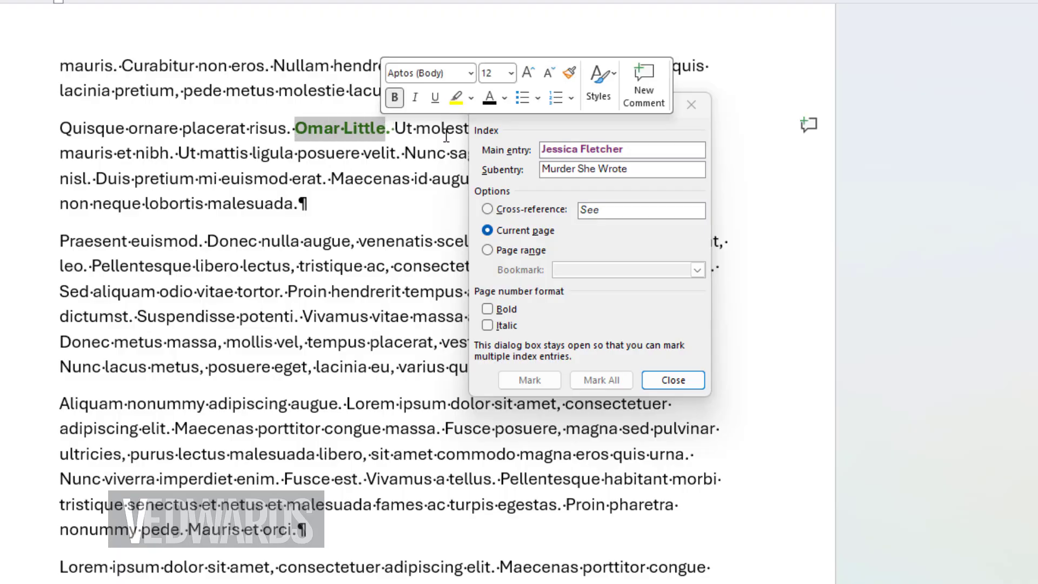
{"action": "left_click", "coordinate": [648, 152]}
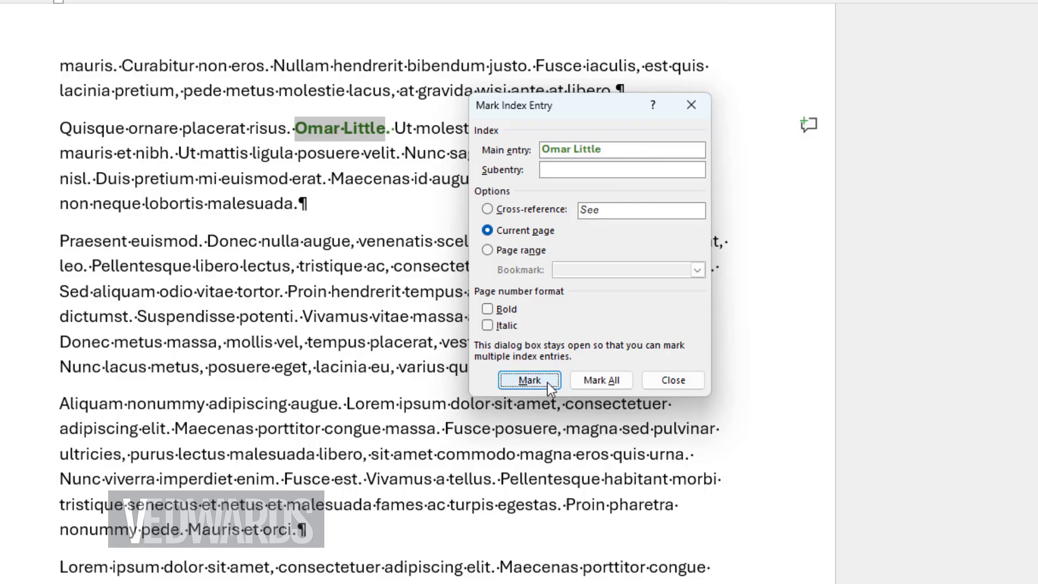
{"action": "left_click", "coordinate": [529, 381]}
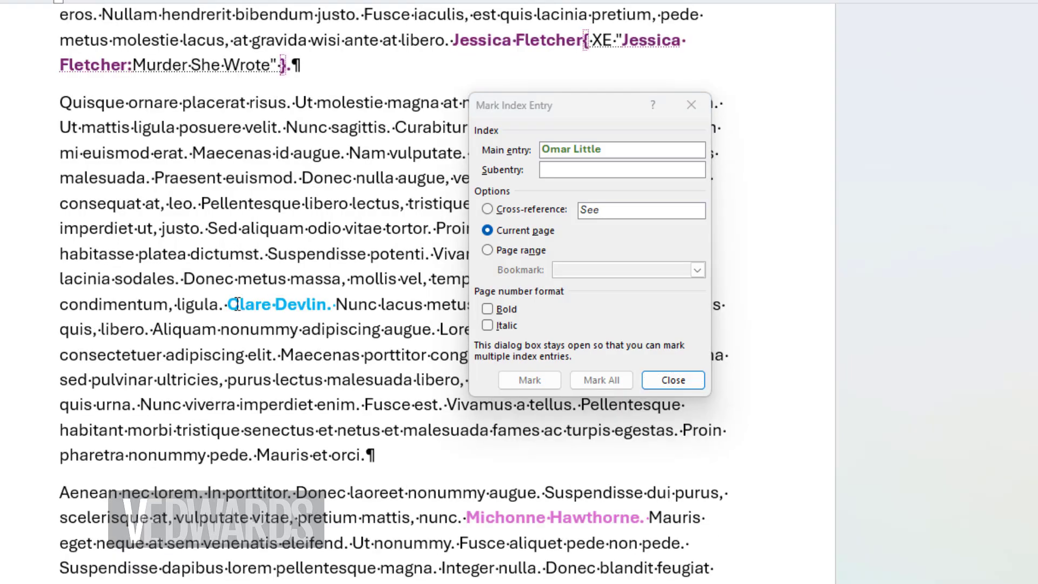
Step: Mark all occurrences of "Clare Devlin" and of "Michonne Hawthorne" as index entries
{"action": "left_click_drag", "start_coordinate": [238, 304], "coordinate": [319, 304]}
{"action": "left_click", "coordinate": [632, 157]}
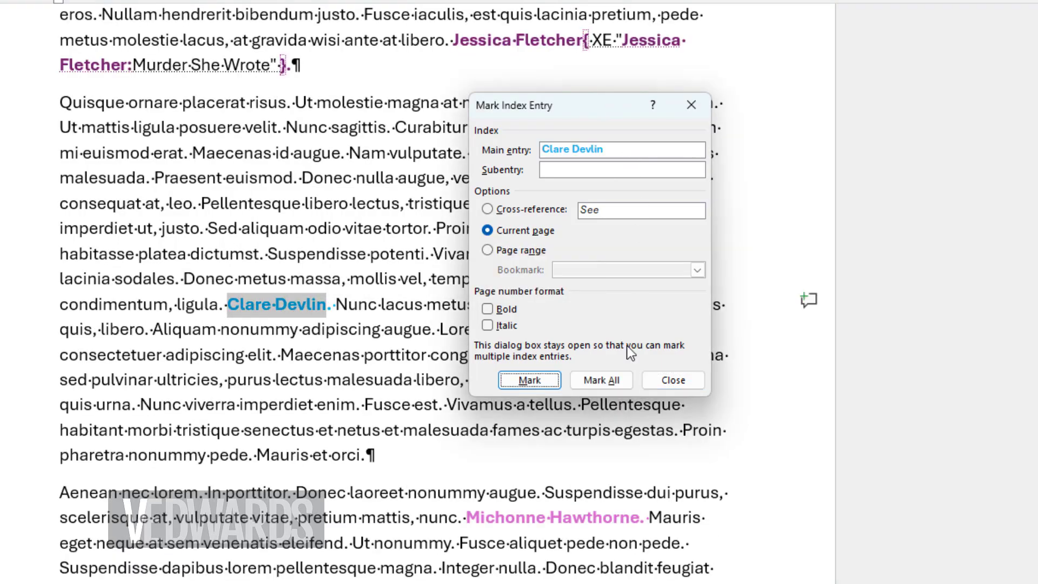
{"action": "left_click", "coordinate": [601, 380]}
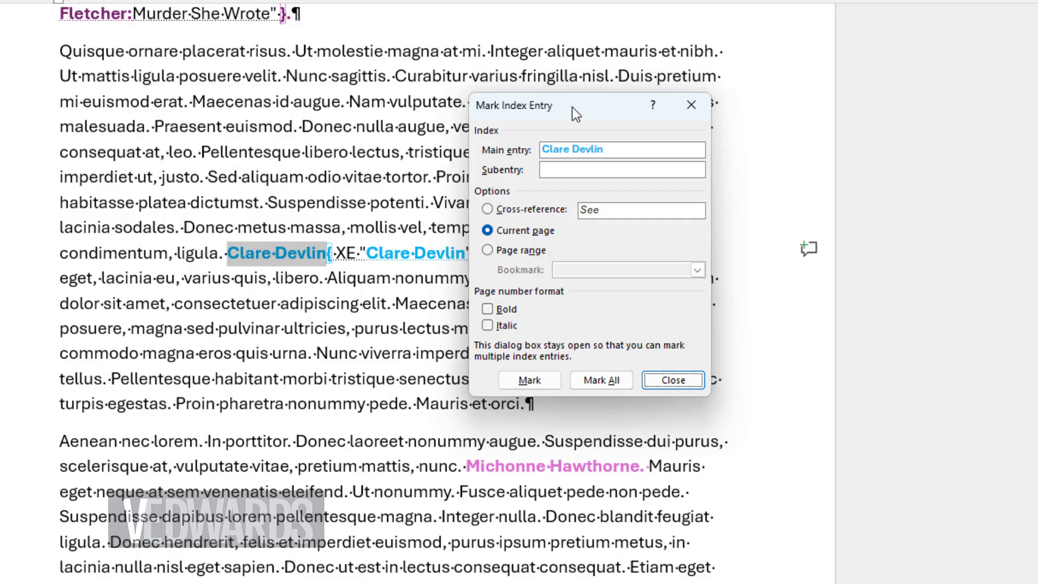
{"action": "left_click_drag", "start_coordinate": [466, 466], "coordinate": [611, 466]}
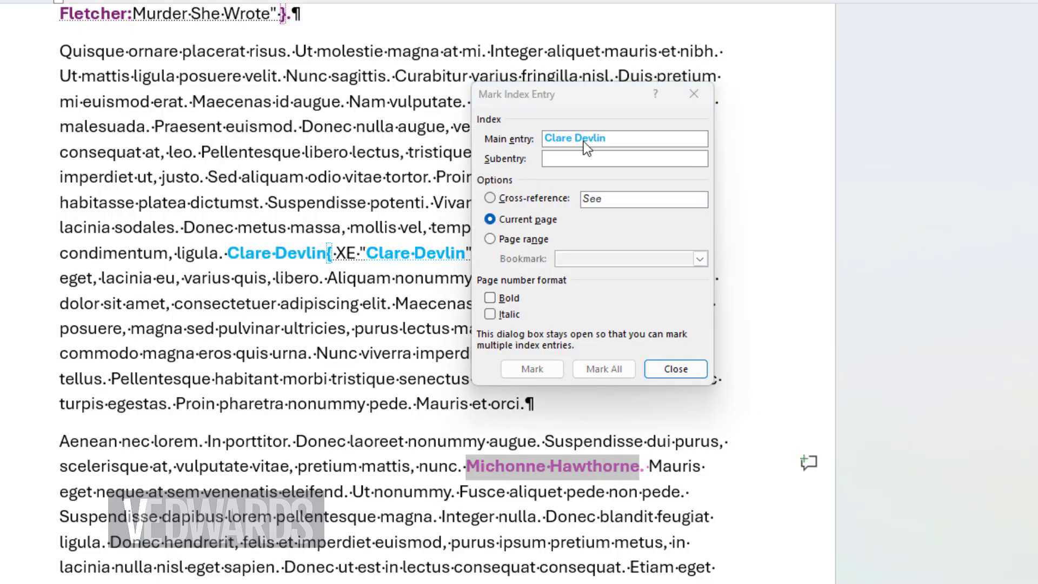
{"action": "left_click", "coordinate": [583, 141]}
{"action": "left_click", "coordinate": [614, 369]}
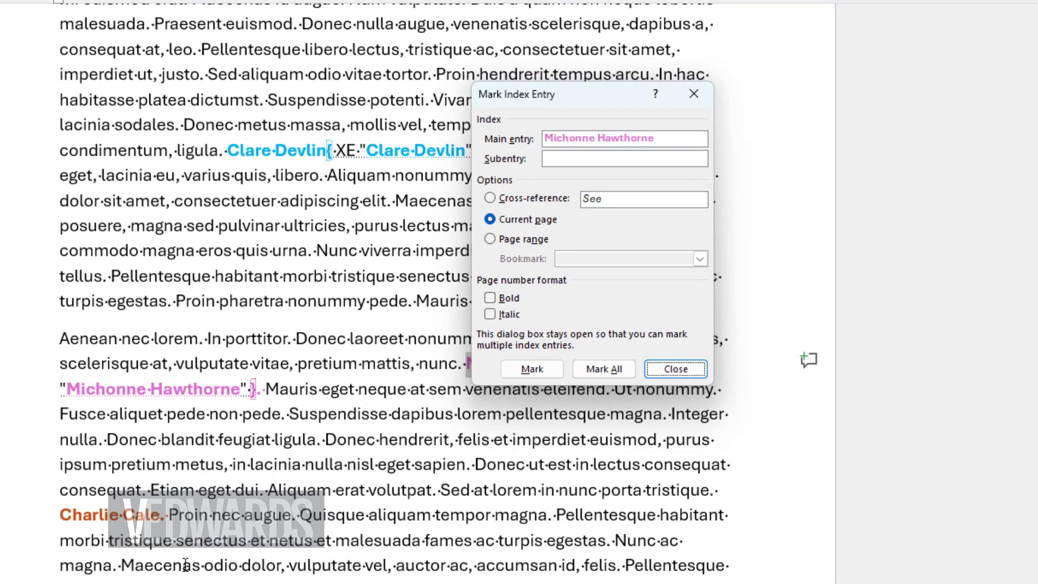
Step: Mark all occurrences of "Charlie Cale" as index entries and finish marking entries
{"action": "left_click_drag", "start_coordinate": [60, 463], "coordinate": [161, 464]}
{"action": "left_click", "coordinate": [627, 292]}
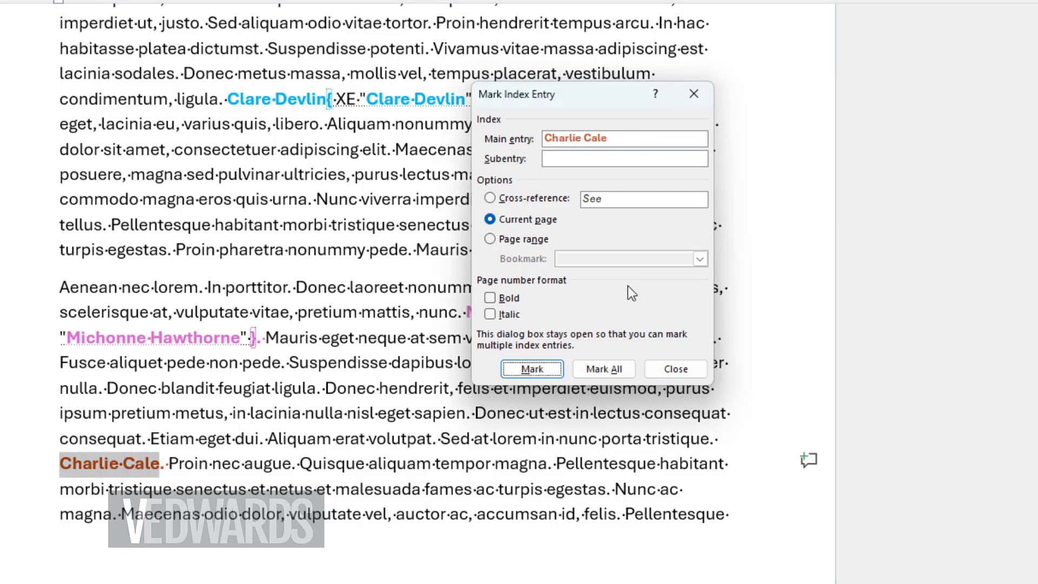
{"action": "left_click", "coordinate": [604, 369]}
{"action": "scroll", "coordinate": [611, 466], "scroll_direction": "down", "scroll_amount": 10}
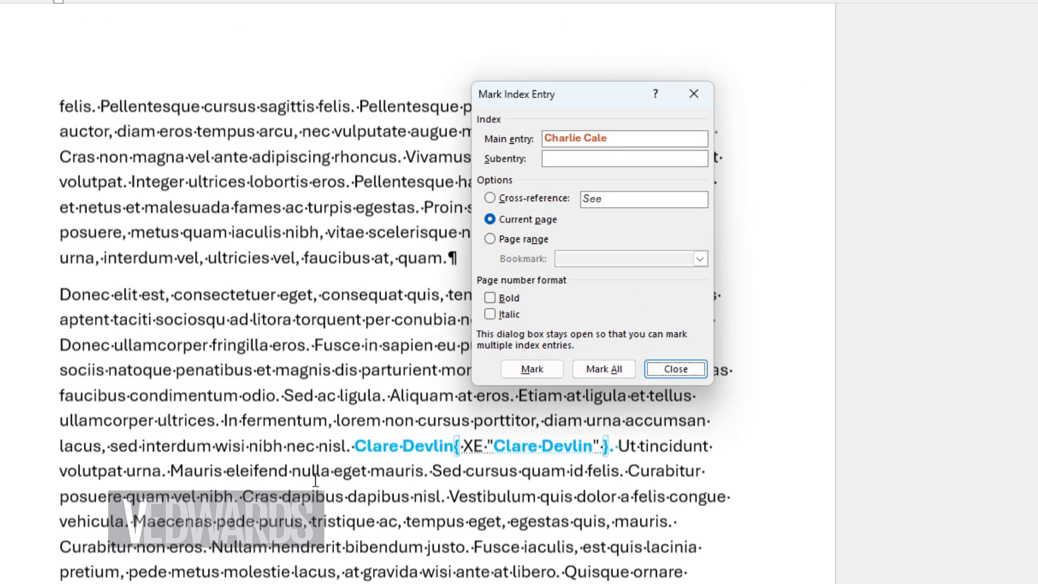
{"action": "scroll", "coordinate": [315, 475], "scroll_direction": "up", "scroll_amount": 10}
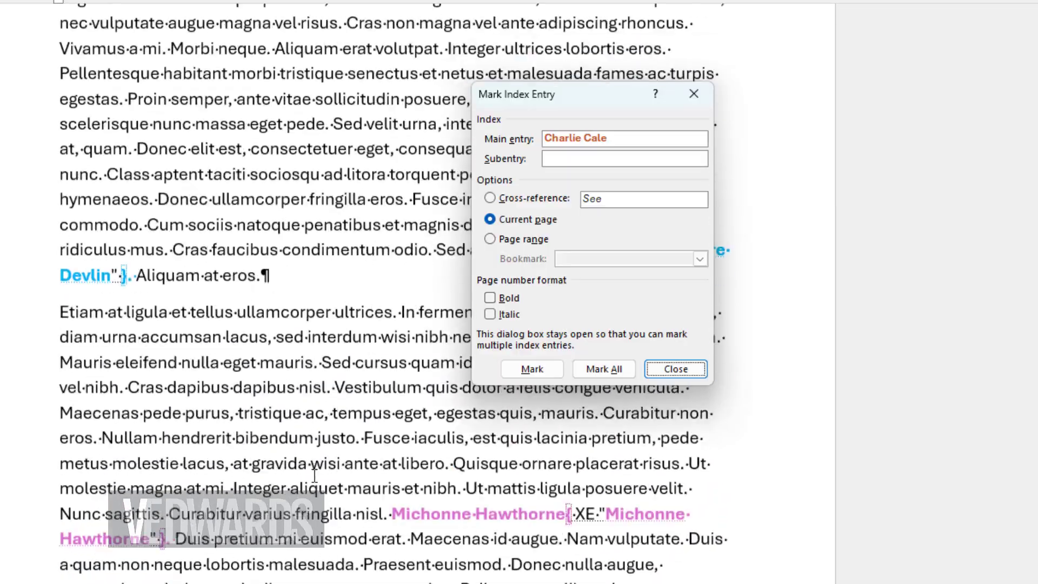
{"action": "scroll", "coordinate": [314, 475], "scroll_direction": "up", "scroll_amount": 10}
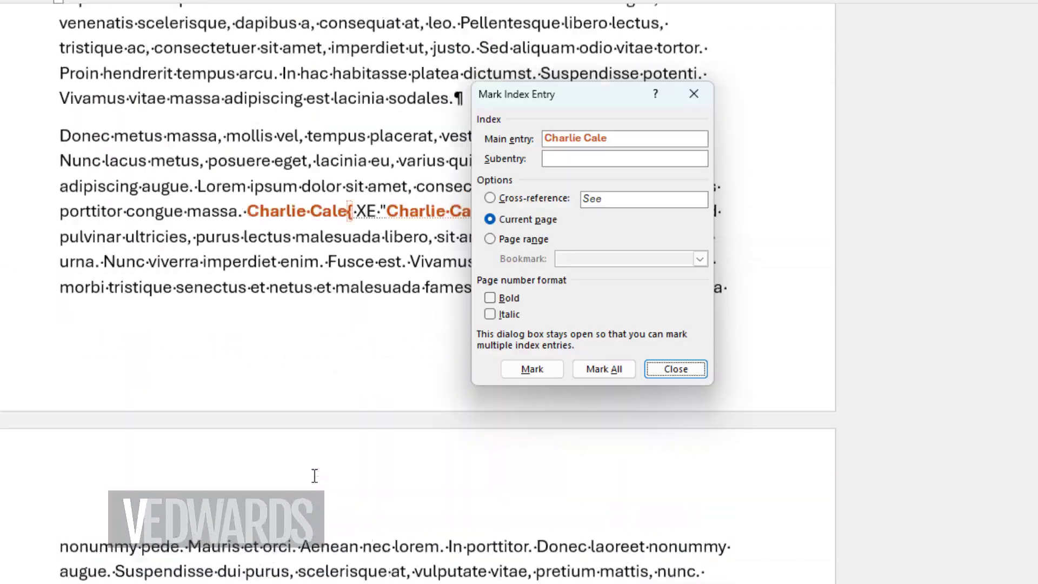
{"action": "scroll", "coordinate": [312, 476], "scroll_direction": "down", "scroll_amount": 10}
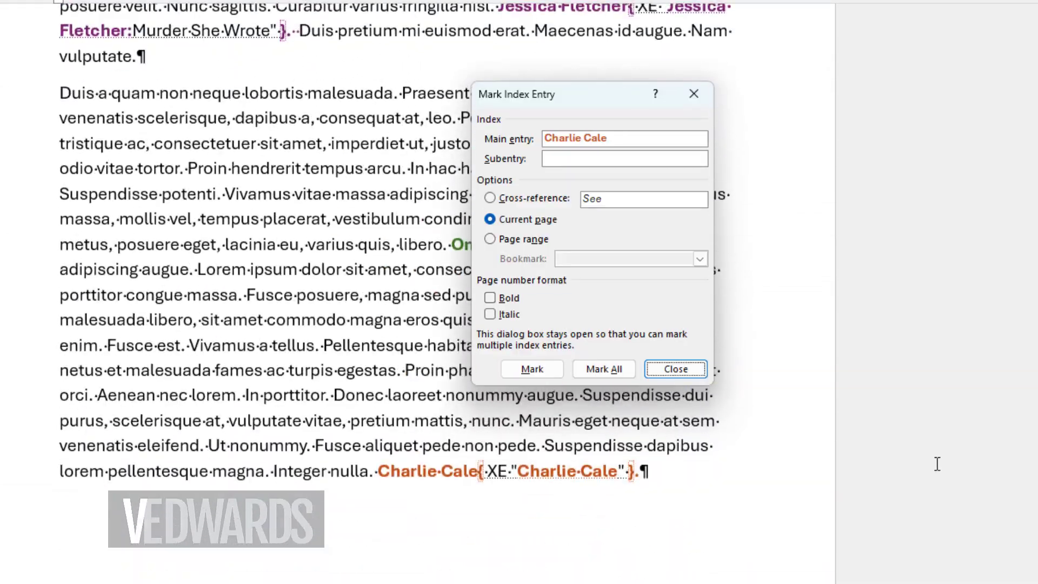
{"action": "key", "text": "Escape"}
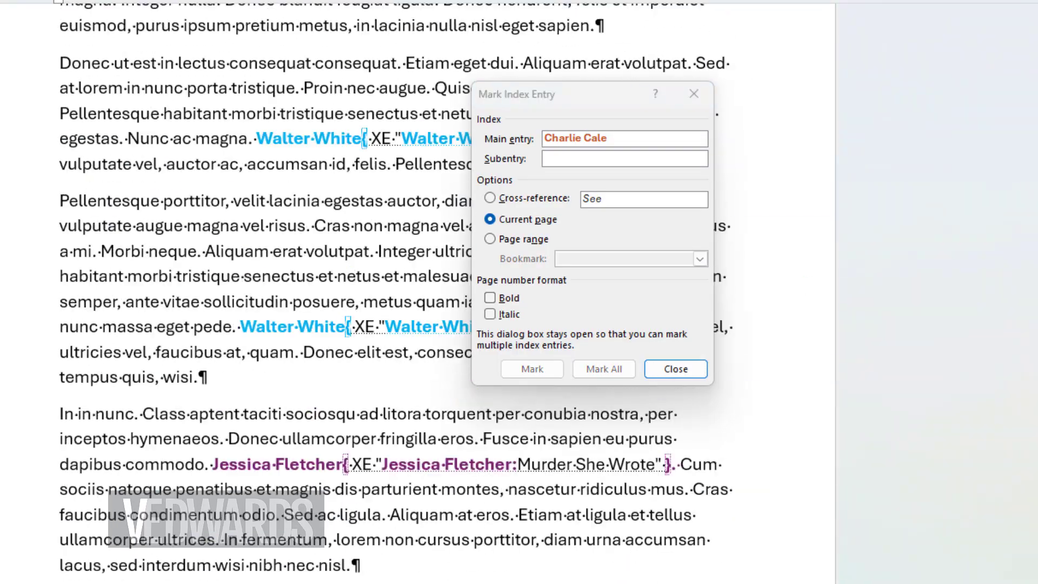
{"action": "scroll", "coordinate": [379, 325], "scroll_direction": "up", "scroll_amount": 3}
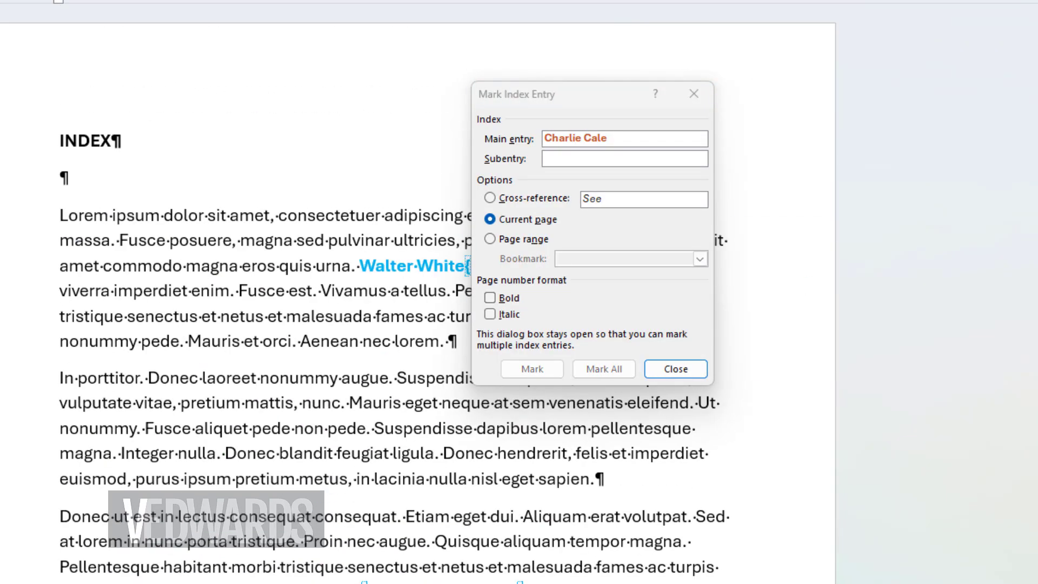
{"action": "left_click", "coordinate": [676, 370]}
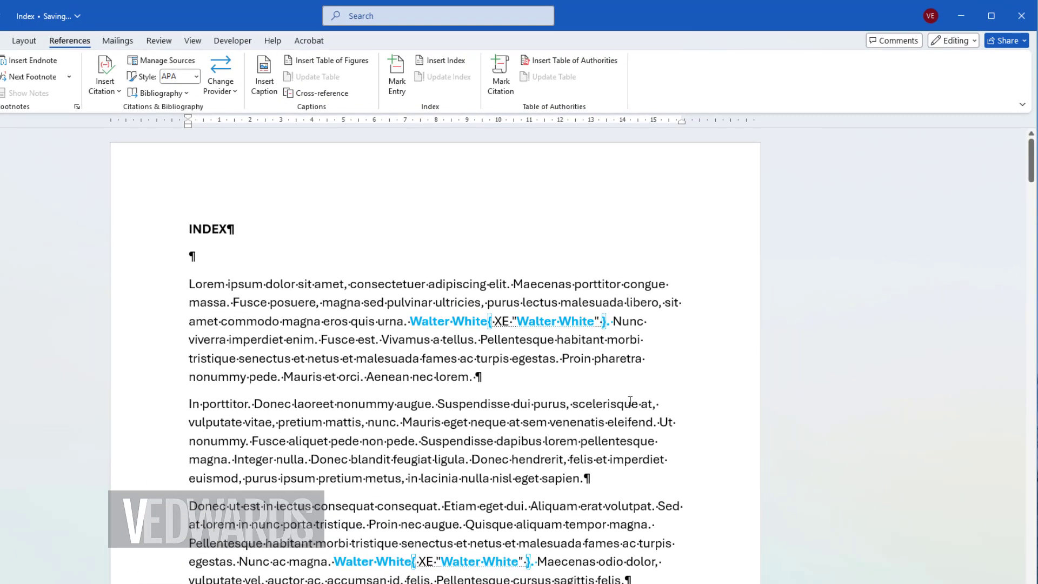
Step: Insert an indented two-column index using the template format in the empty paragraph below the INDEX heading
{"action": "left_click", "coordinate": [441, 64]}
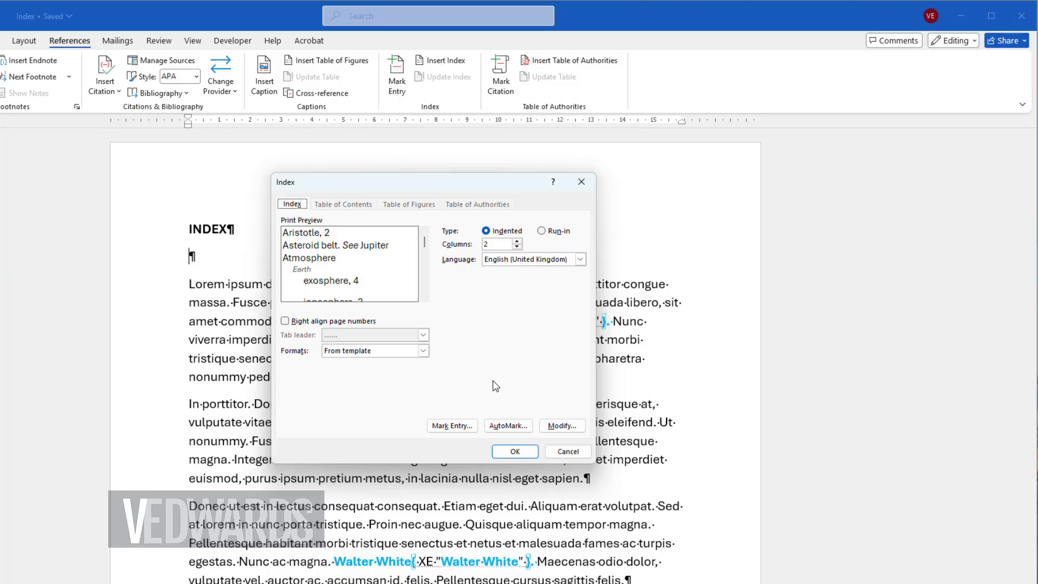
{"action": "left_click", "coordinate": [515, 453]}
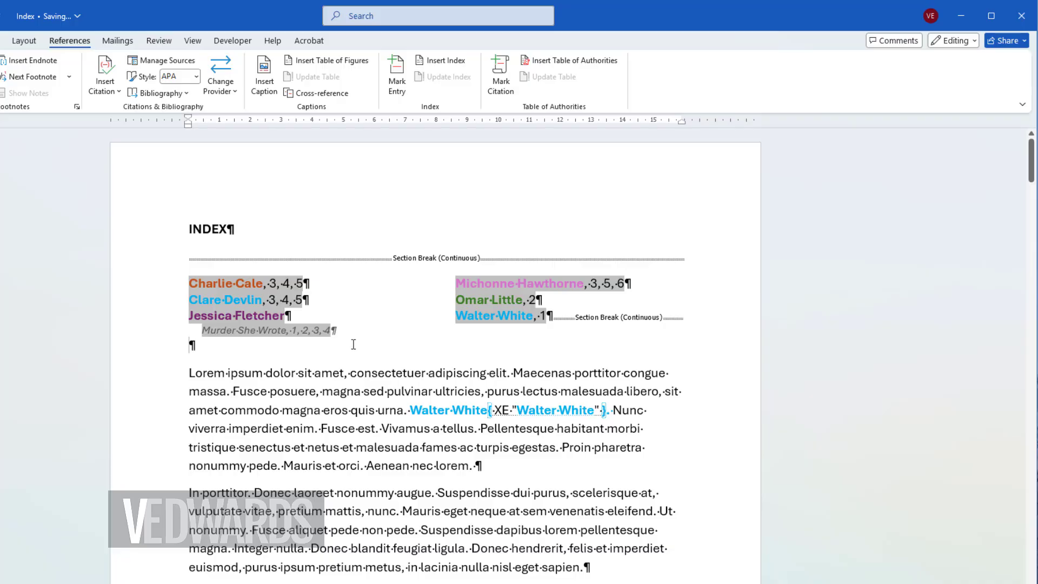
Step: Remove the bold formatting and set black font color on the index entry field after the first "Walter White"
{"action": "scroll", "coordinate": [352, 351], "scroll_direction": "down", "scroll_amount": 1}
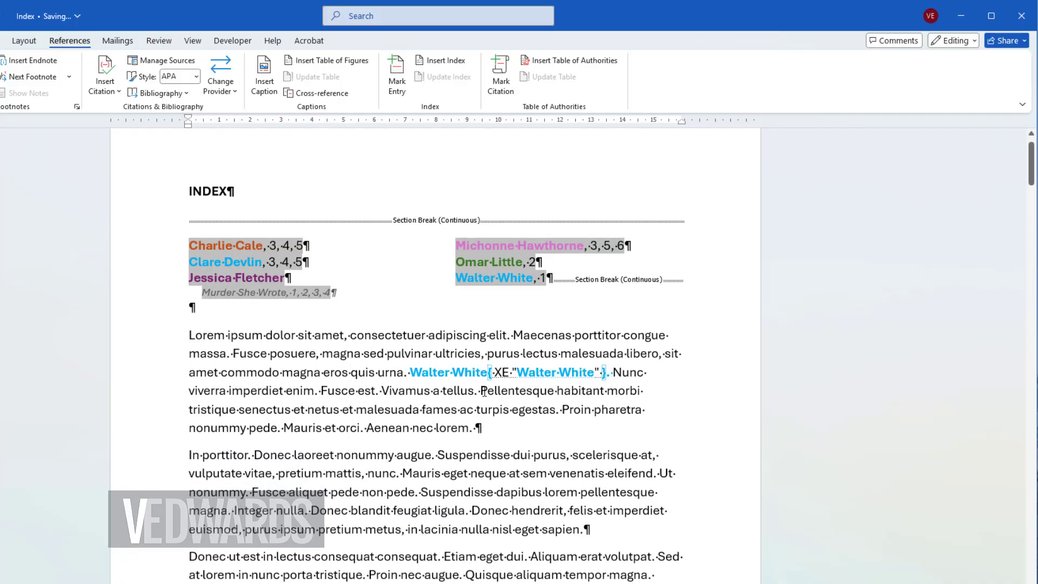
{"action": "double_click", "coordinate": [492, 373]}
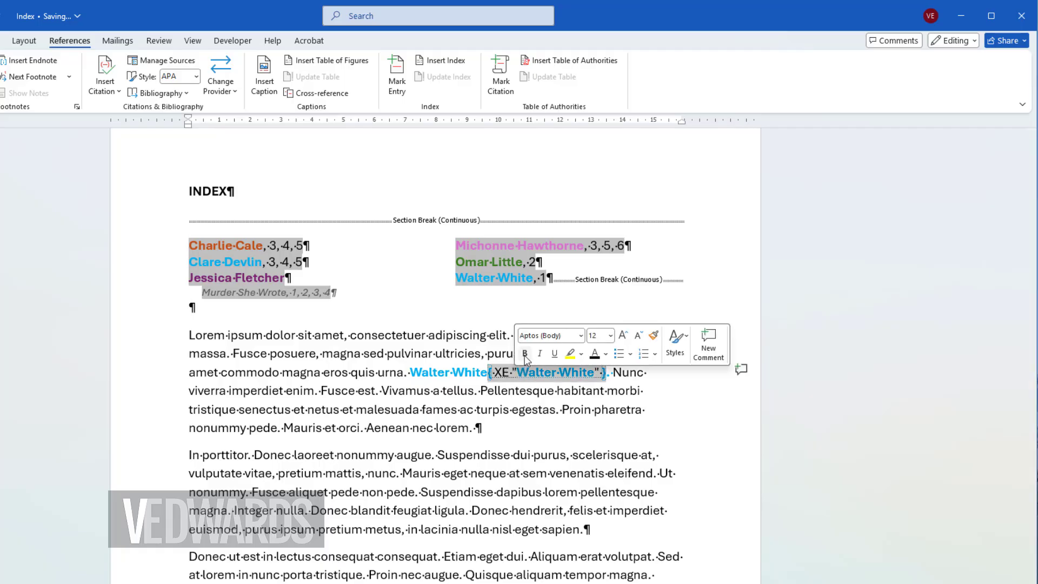
{"action": "left_click", "coordinate": [524, 354]}
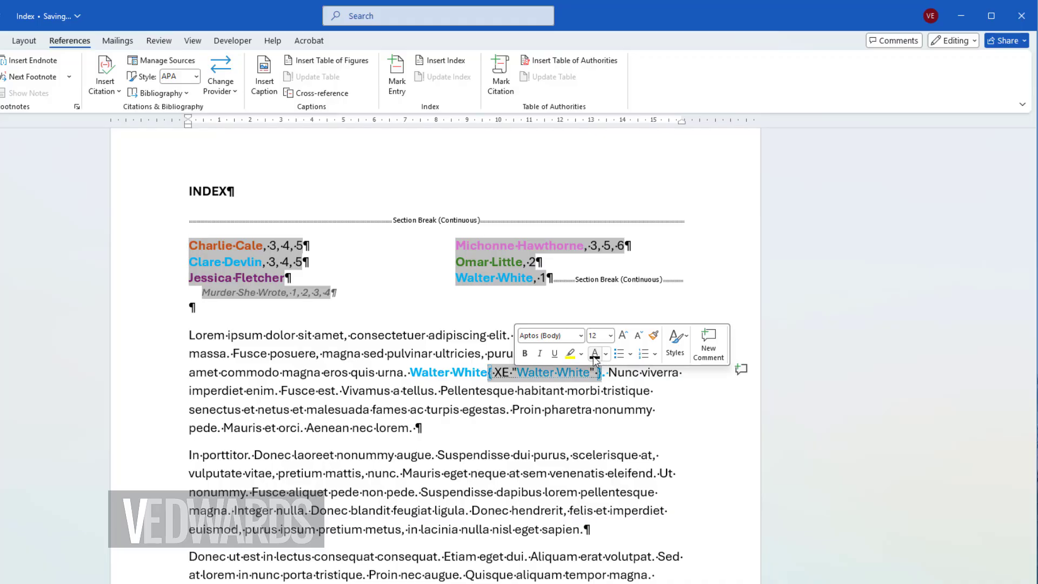
{"action": "left_click", "coordinate": [495, 511]}
Step: Clear the bold and colored formatting from the first "Jessica Fletcher" index entry field and the "Omar Little" field
{"action": "scroll", "coordinate": [478, 500], "scroll_direction": "down", "scroll_amount": 5}
{"action": "scroll", "coordinate": [478, 499], "scroll_direction": "down", "scroll_amount": 1}
{"action": "double_click", "coordinate": [428, 548]}
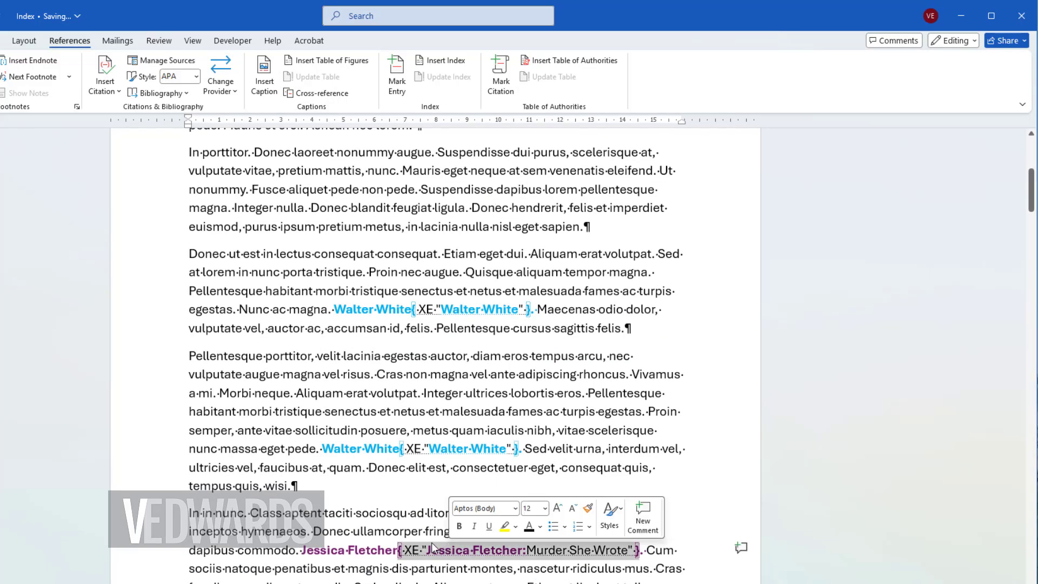
{"action": "scroll", "coordinate": [427, 543], "scroll_direction": "down", "scroll_amount": 7}
{"action": "left_click_drag", "start_coordinate": [430, 510], "coordinate": [457, 508]}
{"action": "key", "text": "ctrl+space"}
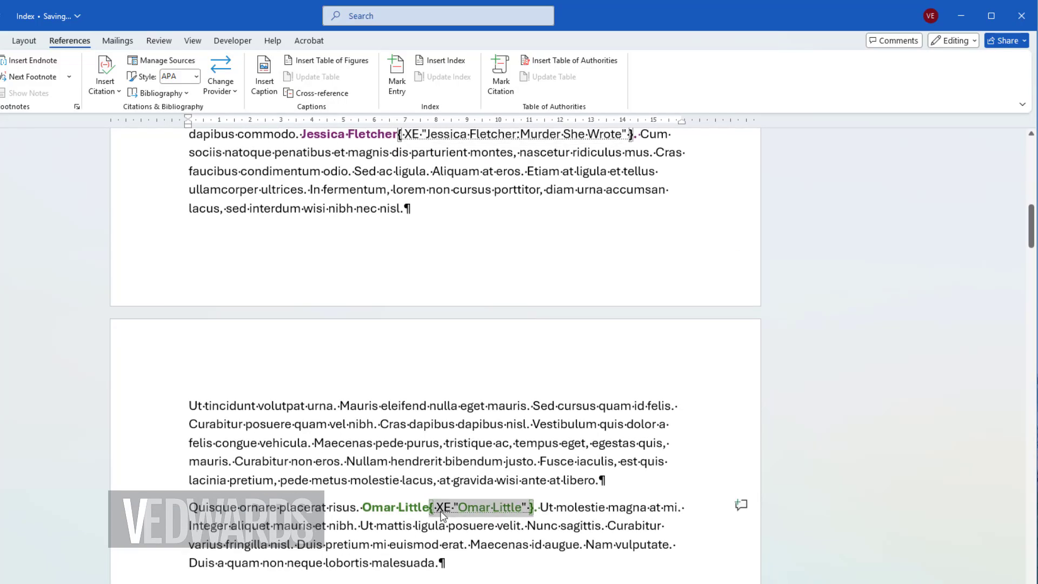
{"action": "right_click", "coordinate": [460, 511]}
{"action": "left_click", "coordinate": [534, 576]}
{"action": "scroll", "coordinate": [533, 575], "scroll_direction": "down", "scroll_amount": 11}
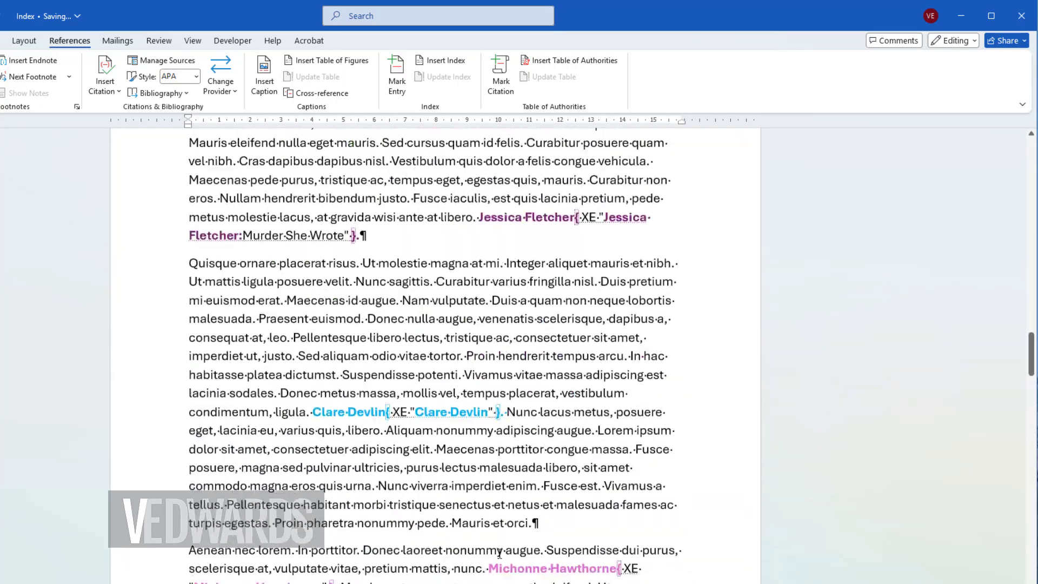
{"action": "double_click", "coordinate": [438, 375]}
{"action": "right_click", "coordinate": [439, 377]}
{"action": "left_click", "coordinate": [518, 354]}
{"action": "left_click", "coordinate": [561, 538]}
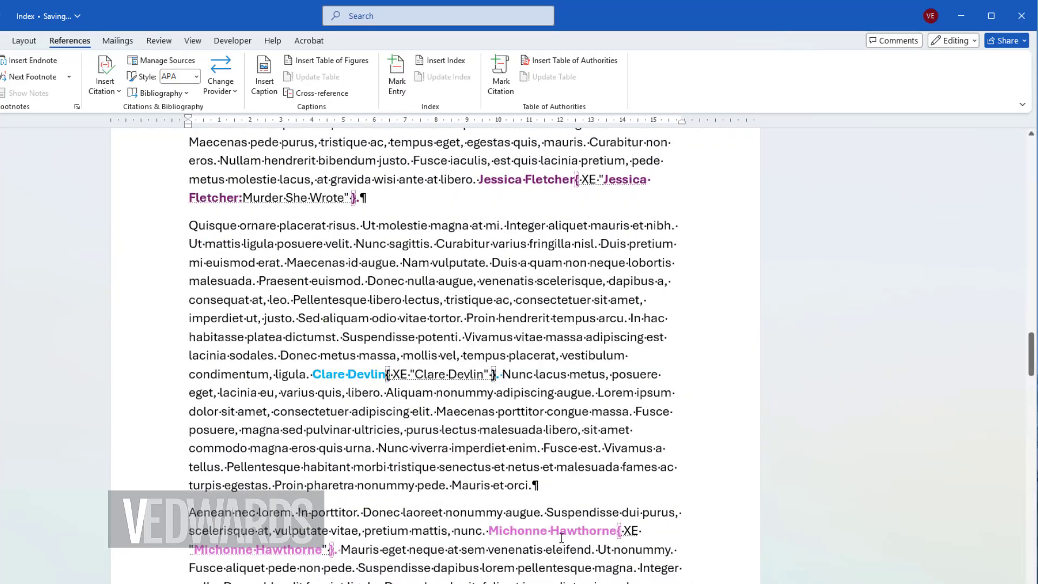
{"action": "left_click_drag", "start_coordinate": [619, 531], "coordinate": [628, 531]}
{"action": "key", "text": "ctrl+b"}
{"action": "right_click", "coordinate": [628, 531]}
{"action": "left_click", "coordinate": [664, 473]}
Step: Update the index below the INDEX heading from the reformatted entry fields
{"action": "key", "text": "ctrl+Home"}
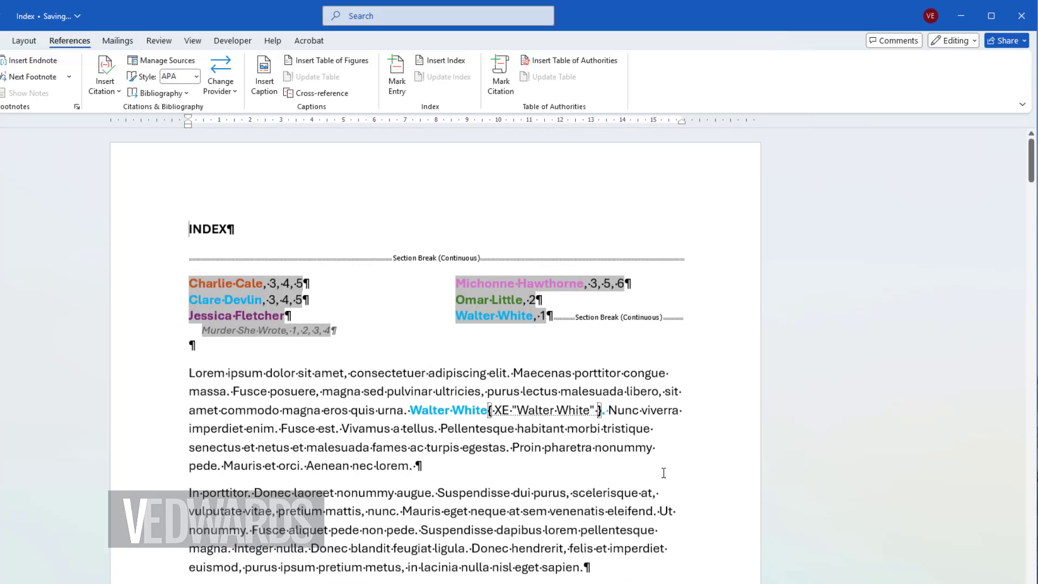
{"action": "left_click", "coordinate": [474, 313]}
{"action": "key", "text": "F9"}
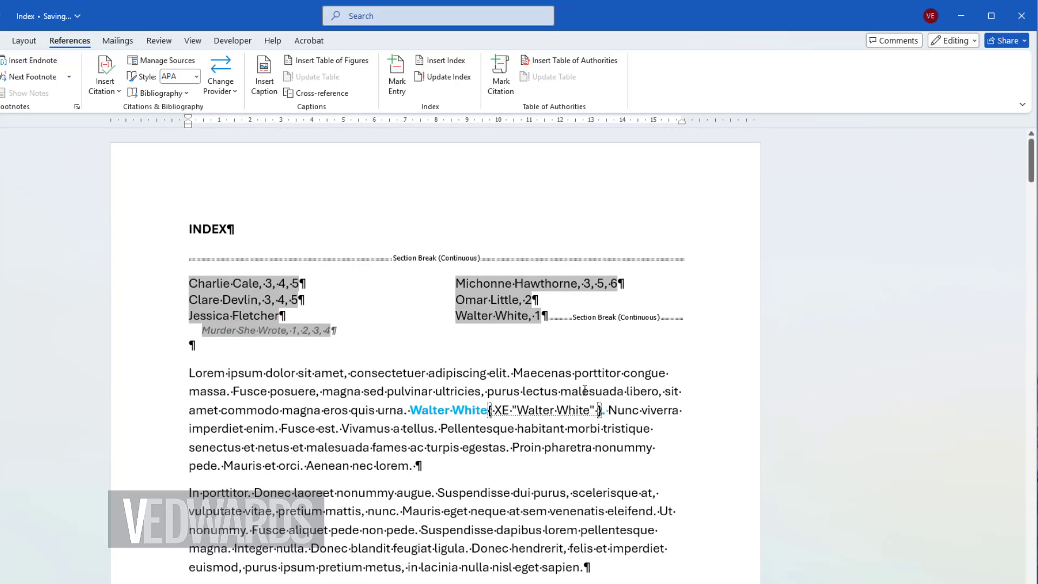
{"action": "key", "text": "F9"}
Step: Edit the index field and set the font size of its Index 1 style to 14 pt
{"action": "right_click", "coordinate": [241, 288]}
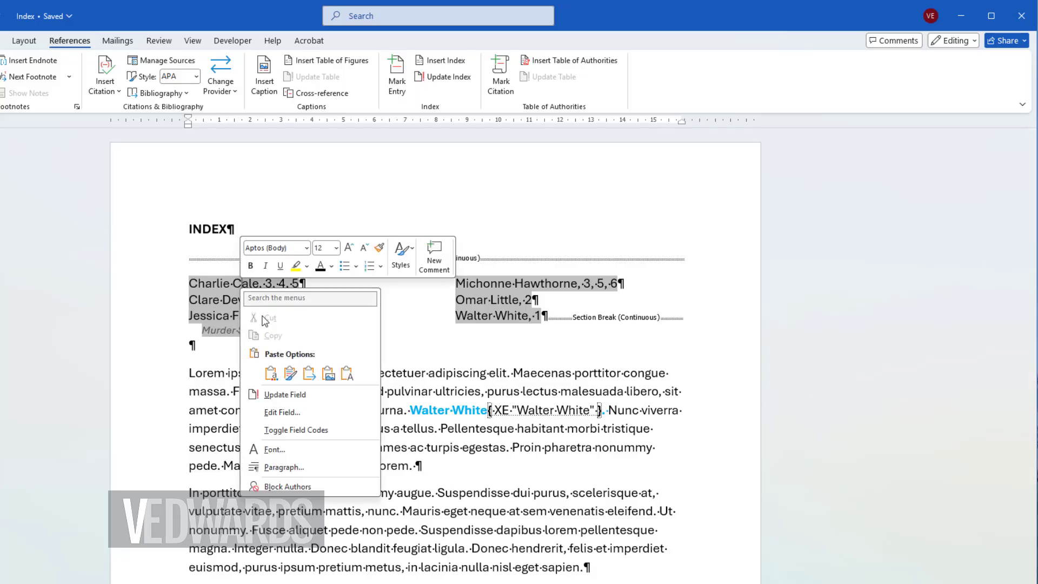
{"action": "left_click", "coordinate": [299, 414]}
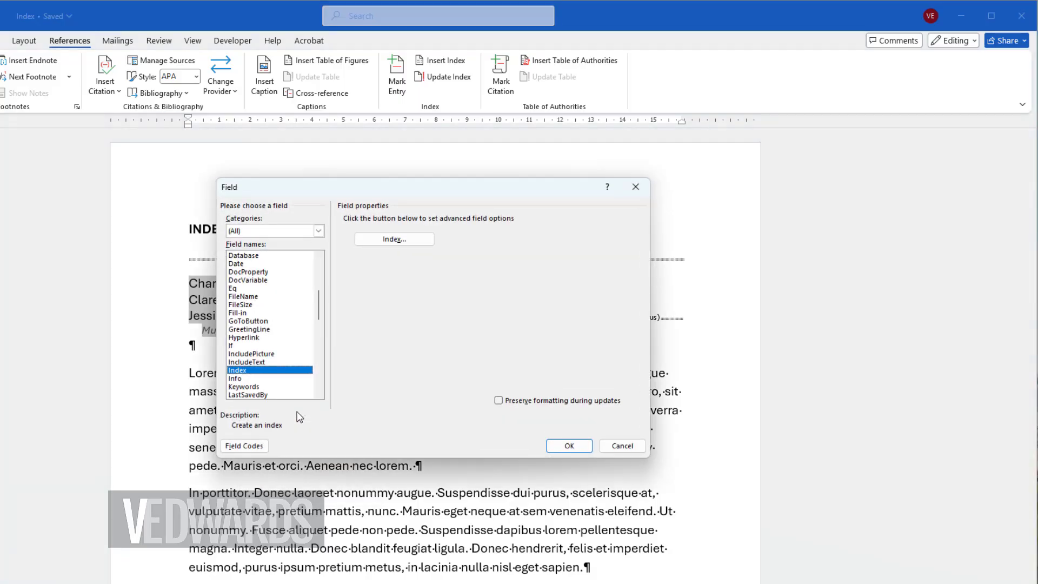
{"action": "left_click", "coordinate": [384, 245]}
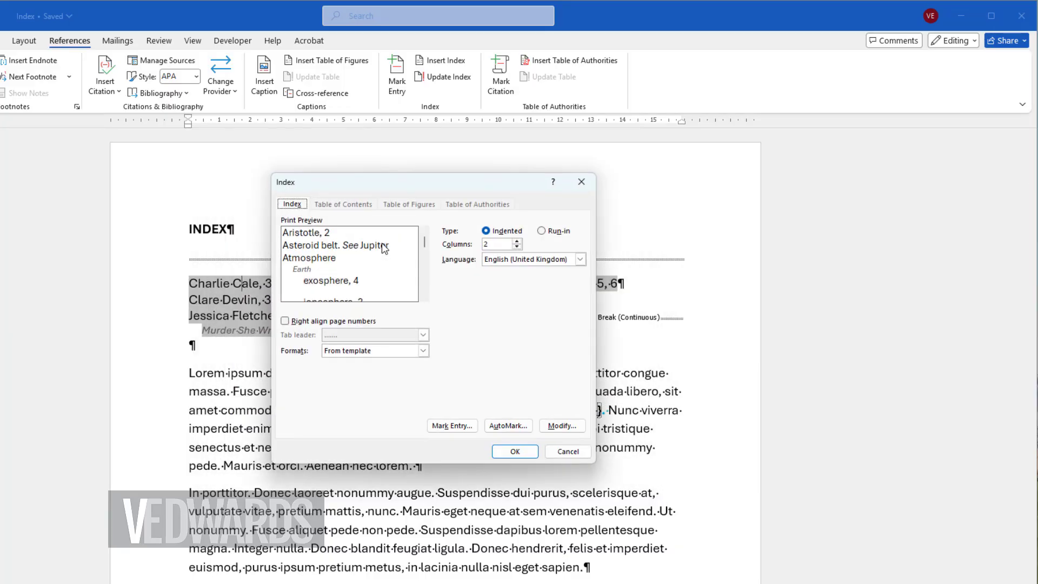
{"action": "left_click", "coordinate": [563, 427]}
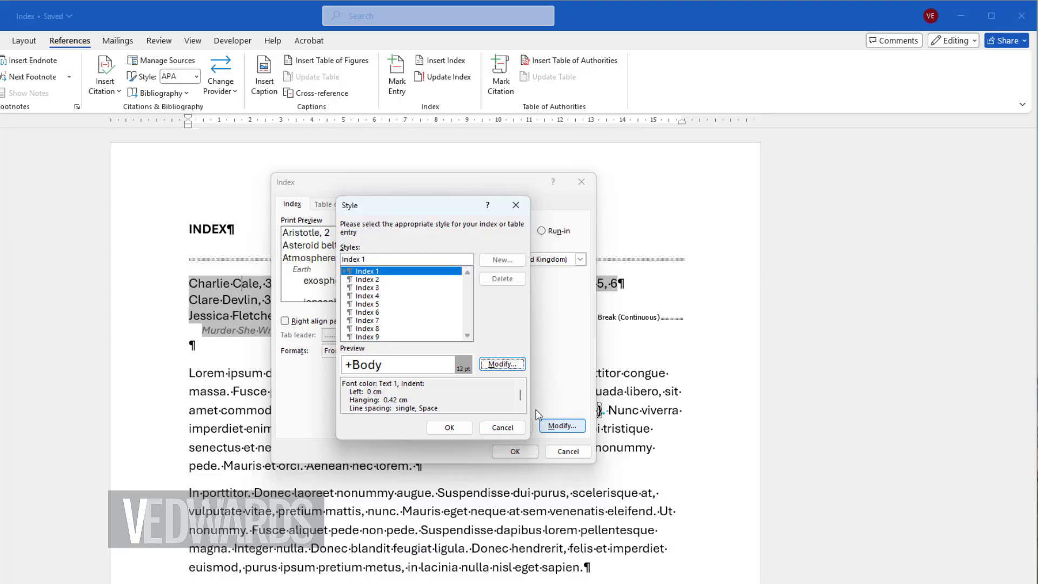
{"action": "left_click", "coordinate": [502, 364]}
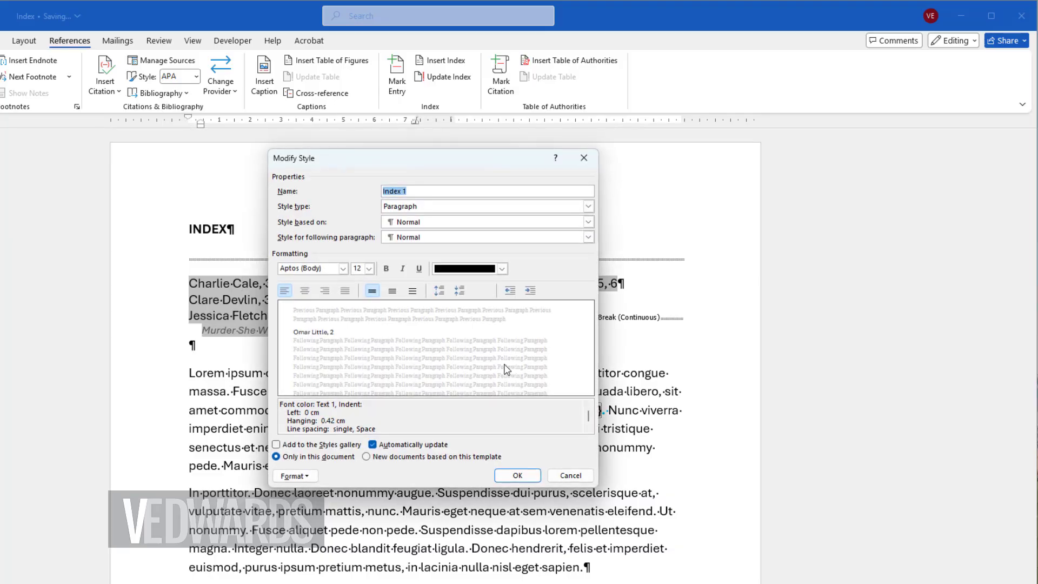
{"action": "left_click", "coordinate": [370, 268]}
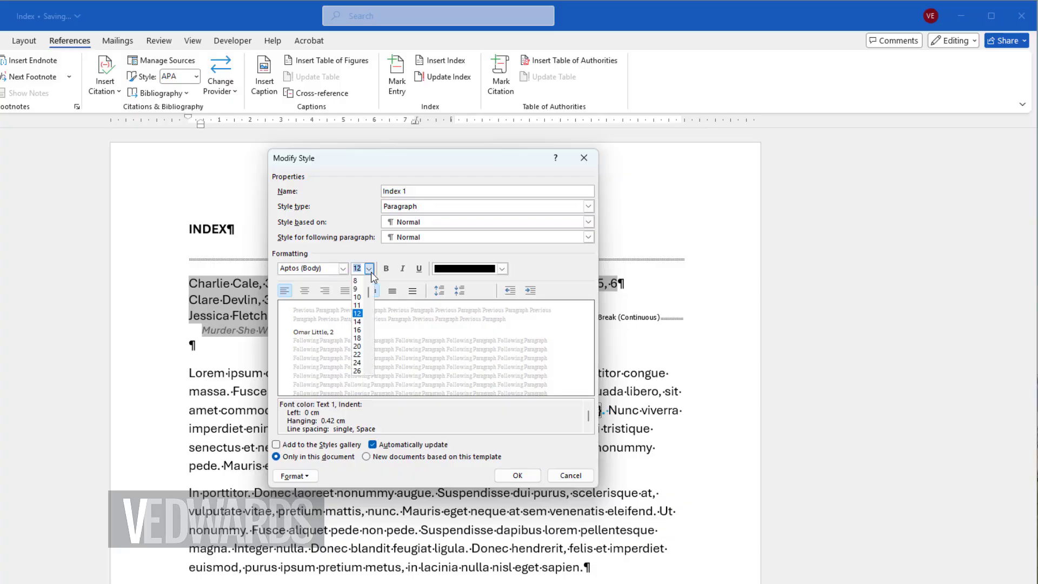
{"action": "left_click", "coordinate": [358, 322]}
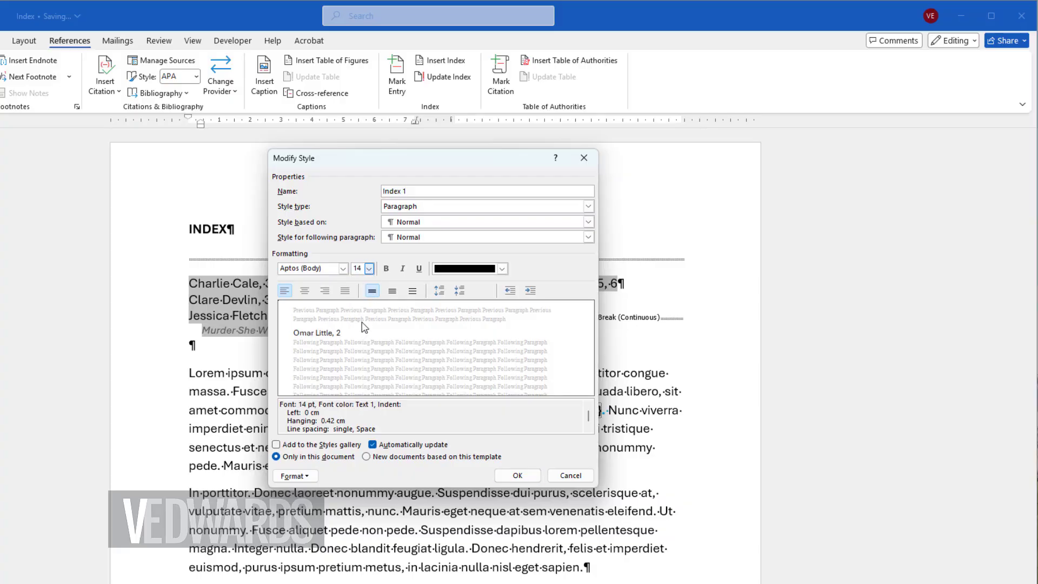
{"action": "left_click", "coordinate": [518, 475]}
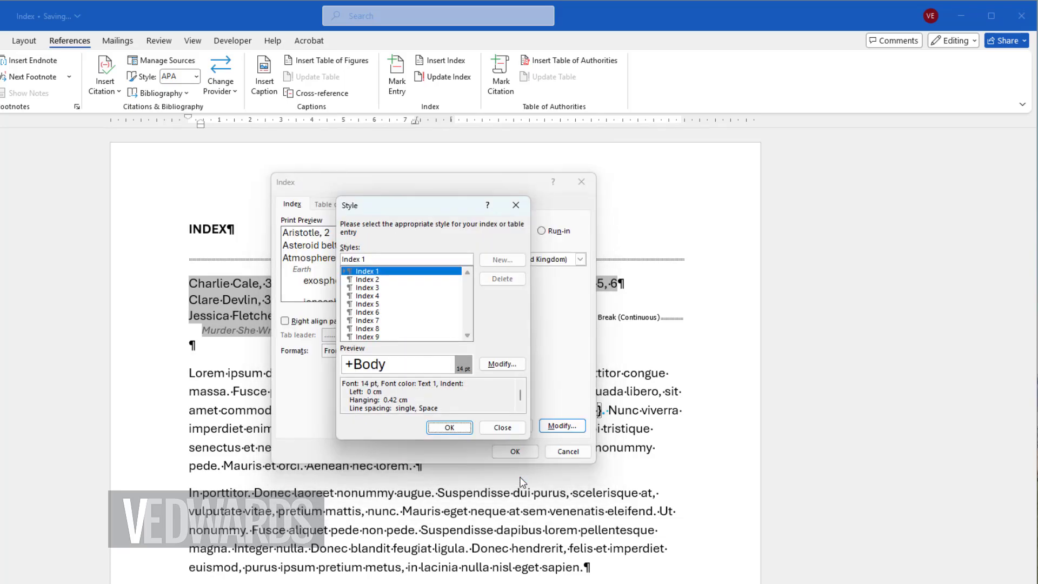
Step: Change the Index 2 style to non-italic, 9 pt, with the dark gray theme font color
{"action": "left_click", "coordinate": [381, 280]}
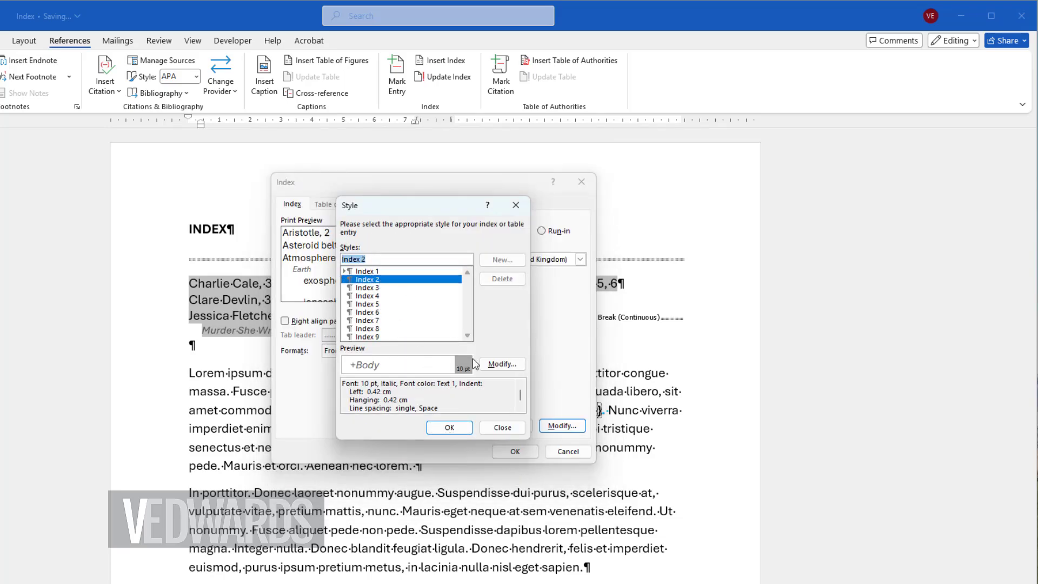
{"action": "left_click", "coordinate": [502, 364]}
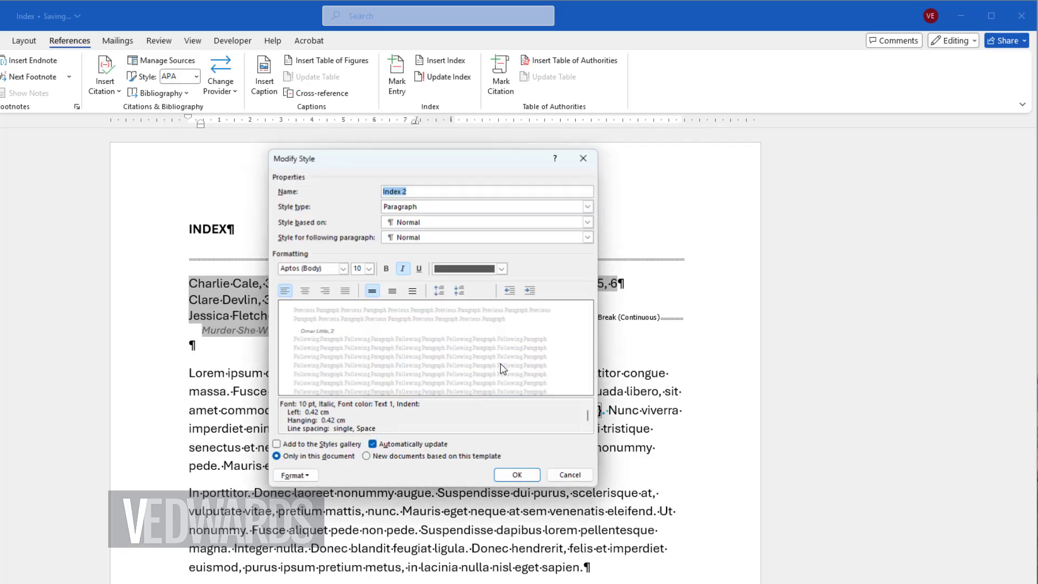
{"action": "left_click", "coordinate": [403, 269]}
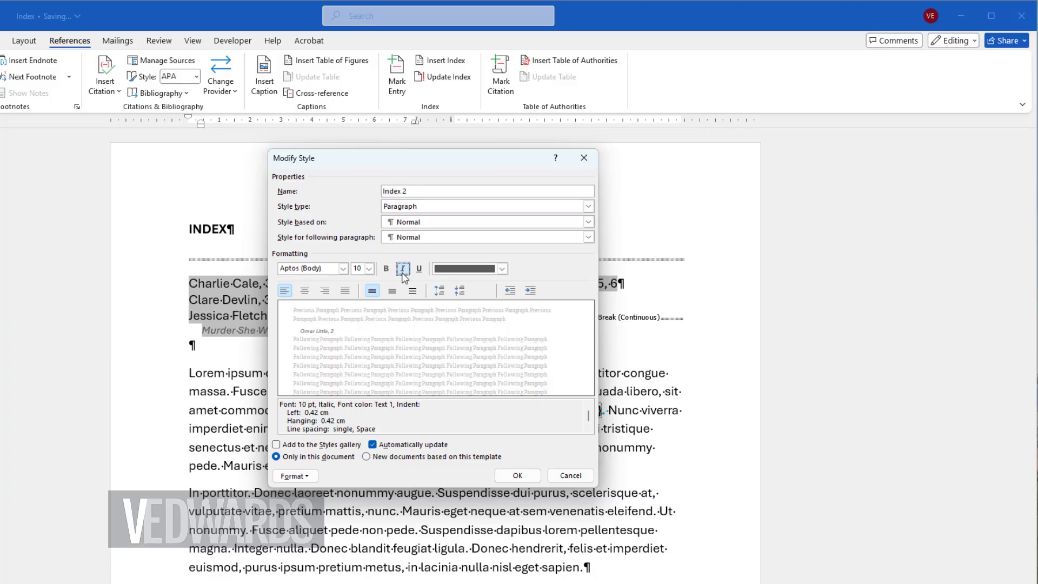
{"action": "left_click", "coordinate": [370, 269]}
{"action": "left_click", "coordinate": [362, 292]}
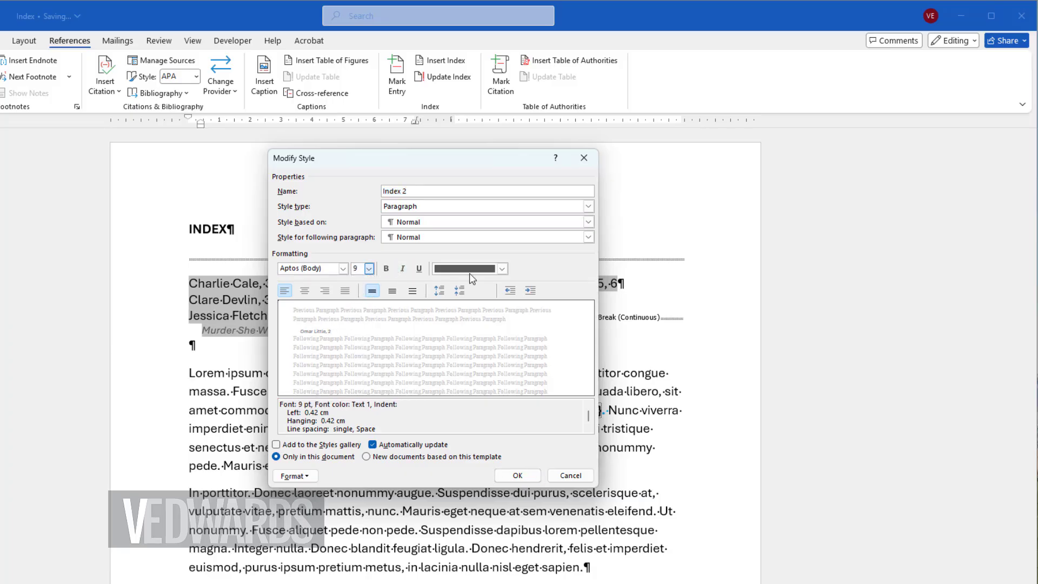
{"action": "left_click", "coordinate": [502, 269]}
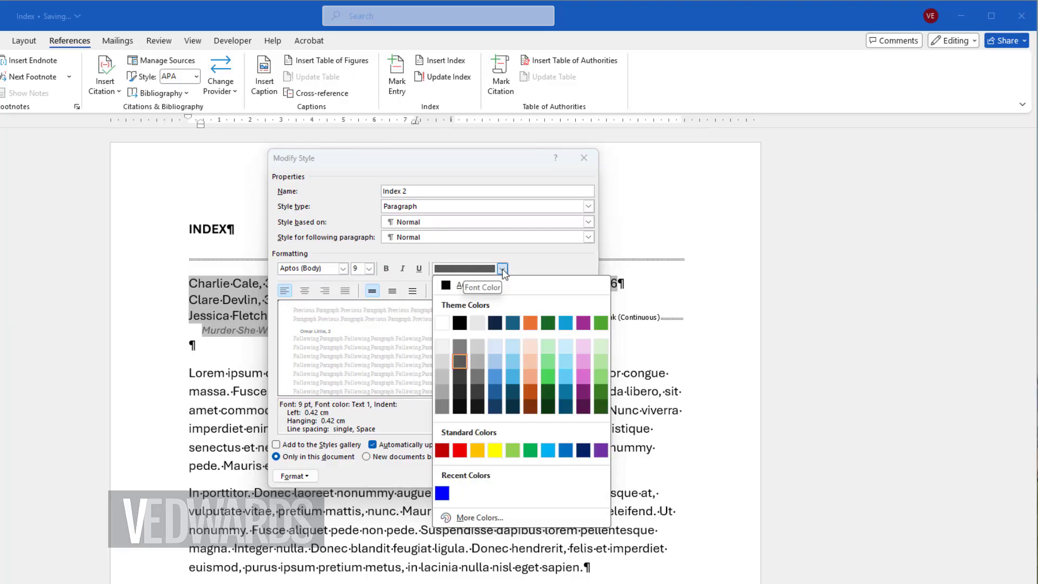
{"action": "left_click", "coordinate": [459, 362]}
{"action": "left_click", "coordinate": [517, 475]}
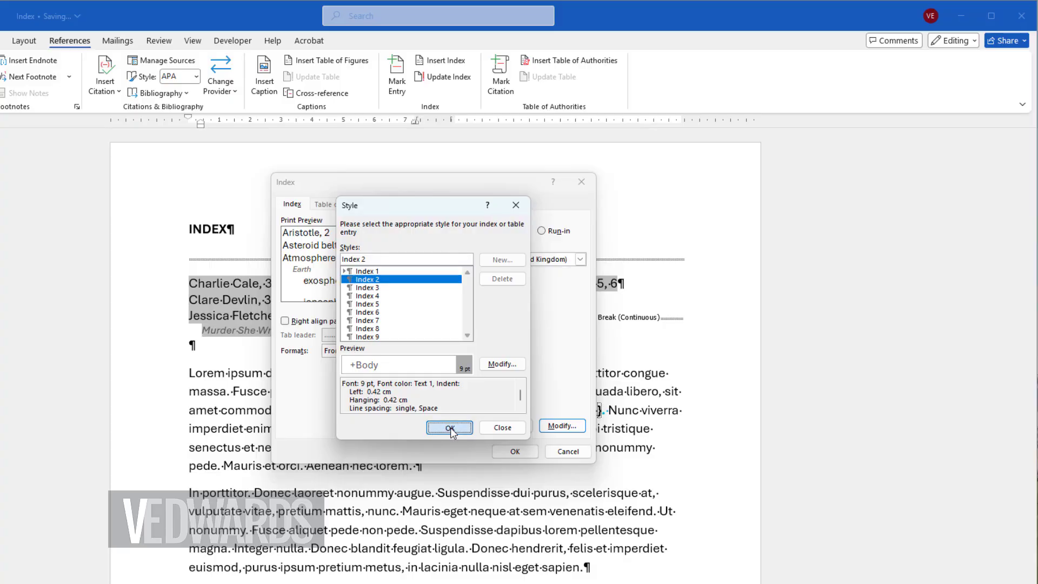
Step: Apply the modified index styles and replace the existing index
{"action": "left_click", "coordinate": [450, 428]}
{"action": "left_click", "coordinate": [517, 452]}
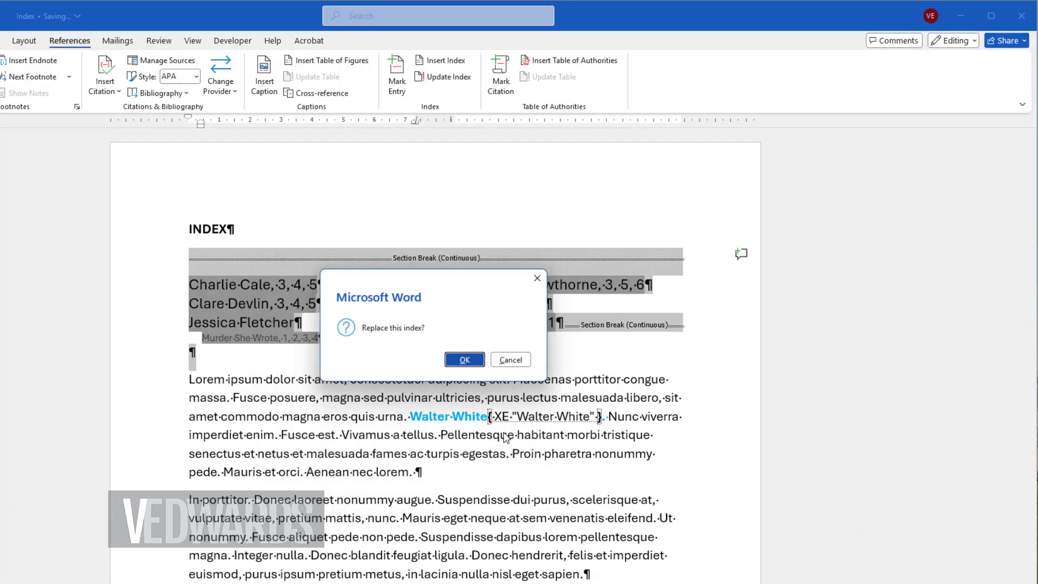
{"action": "left_click", "coordinate": [464, 360]}
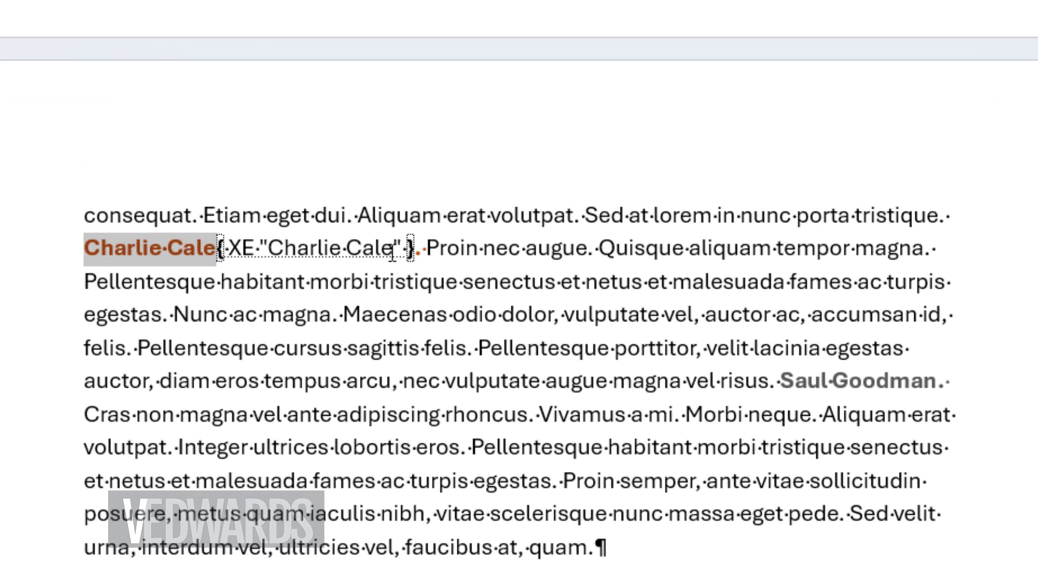
Step: Add the subentry "Poker Face" after a colon in the first "Charlie Cale" index entry field
{"action": "left_click", "coordinate": [393, 249]}
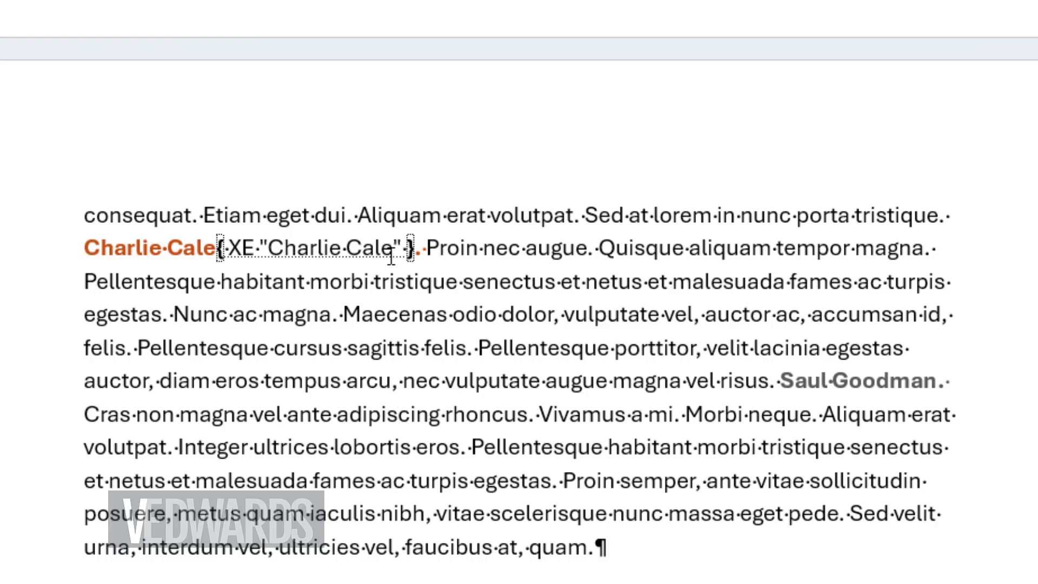
{"action": "type", "text": ": "}
{"action": "type", "text": "Poker Fa"}
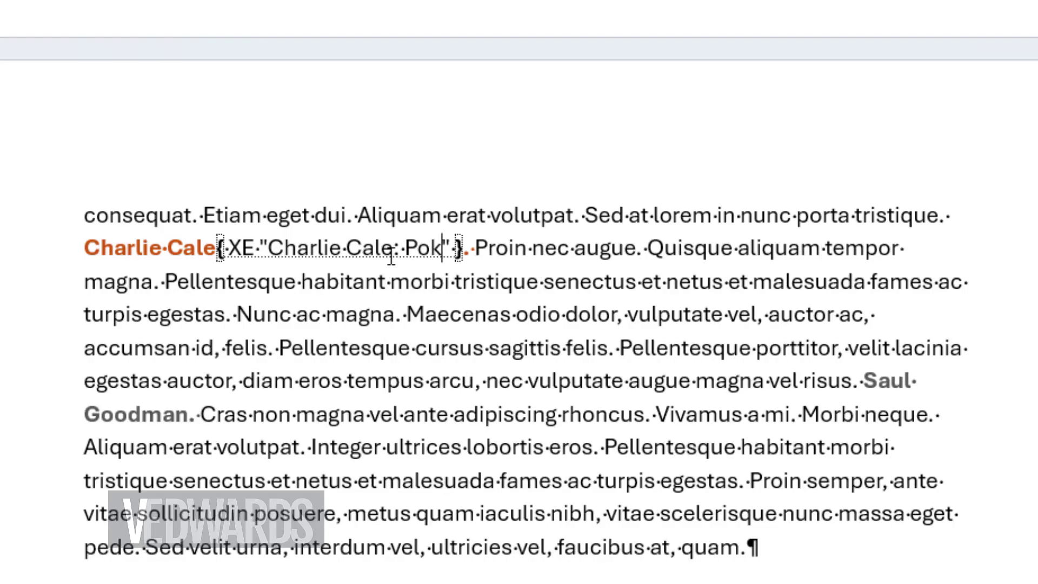
{"action": "type", "text": "ce"}
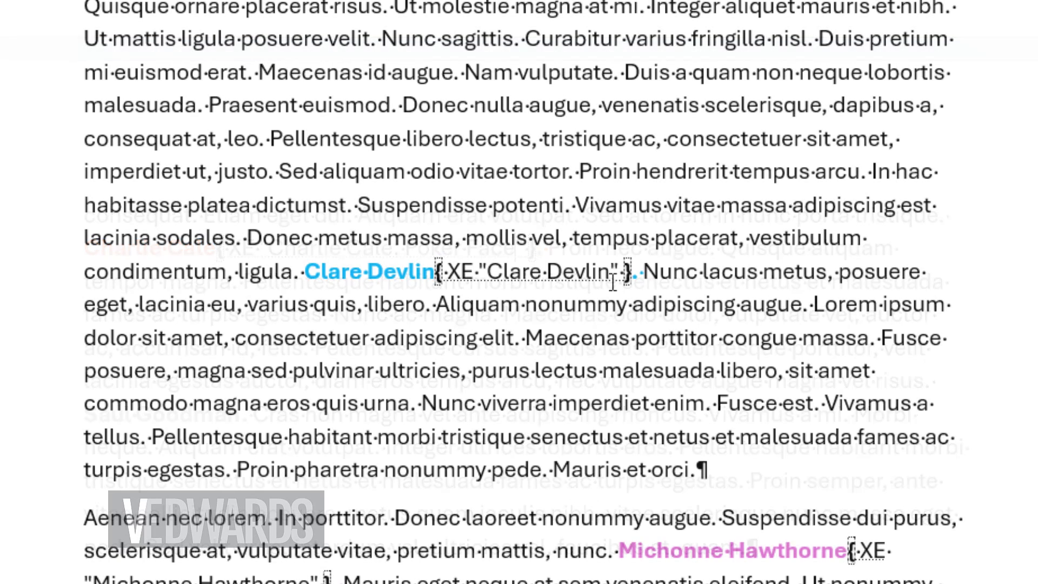
Step: Add the subentry "Derry Girls" to the first "Clare Devlin" entry field and "Walking Dead" to the first "Michonne Hawthorne" field
{"action": "left_click", "coordinate": [612, 278]}
{"action": "type", "text": ": Derry"}
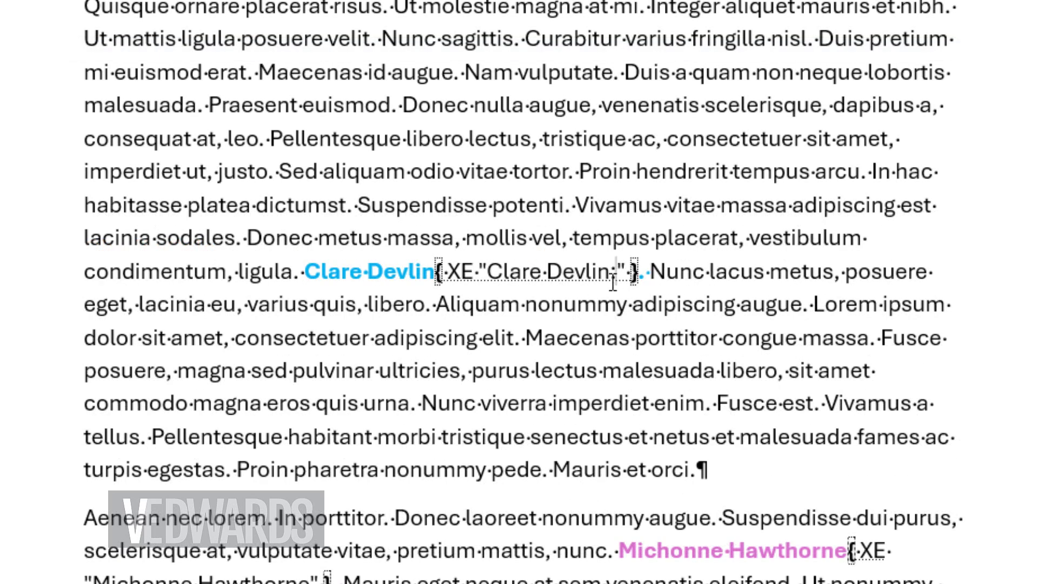
{"action": "type", "text": " Girls"}
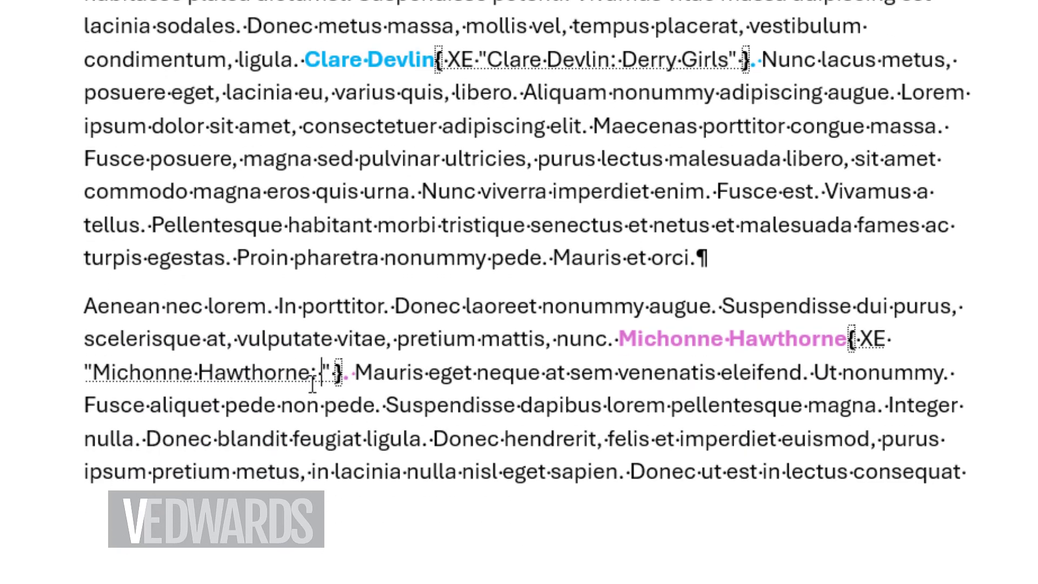
{"action": "type", "text": "Walking Dead"}
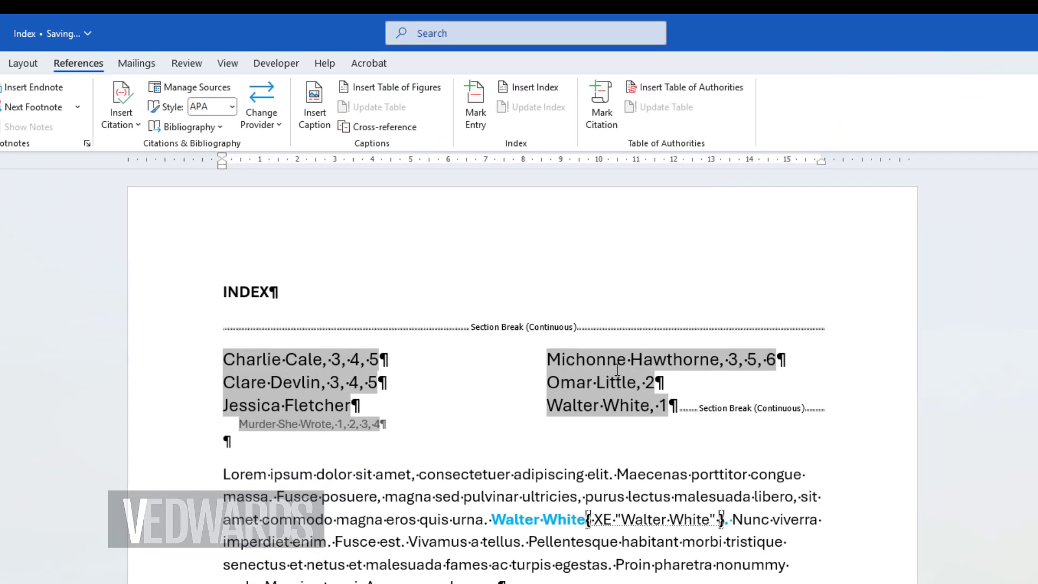
Step: Update the index with the new subentries and delete the index entry field after the first "Walter White"
{"action": "right_click", "coordinate": [662, 372]}
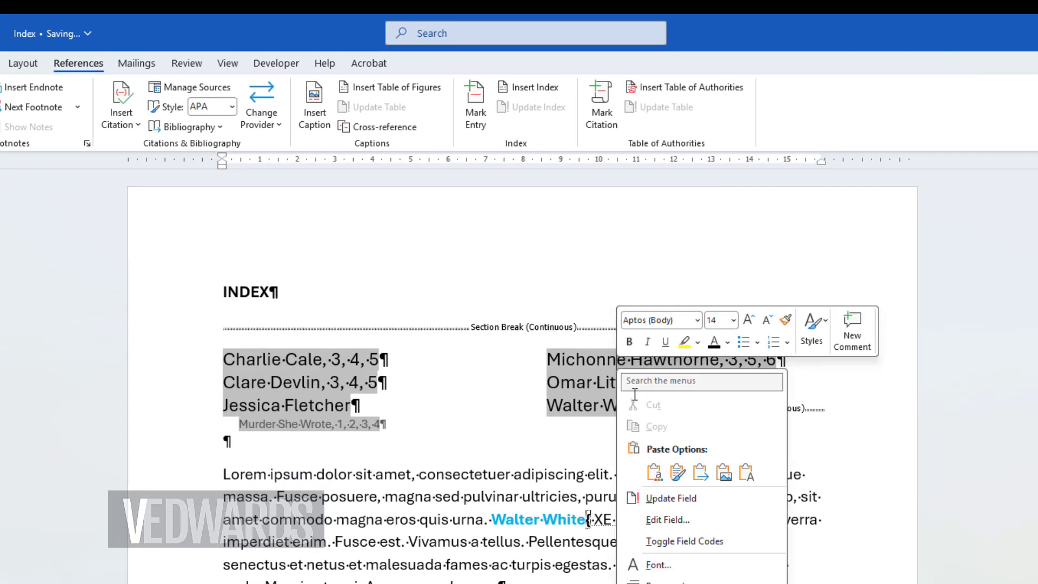
{"action": "left_click", "coordinate": [676, 498]}
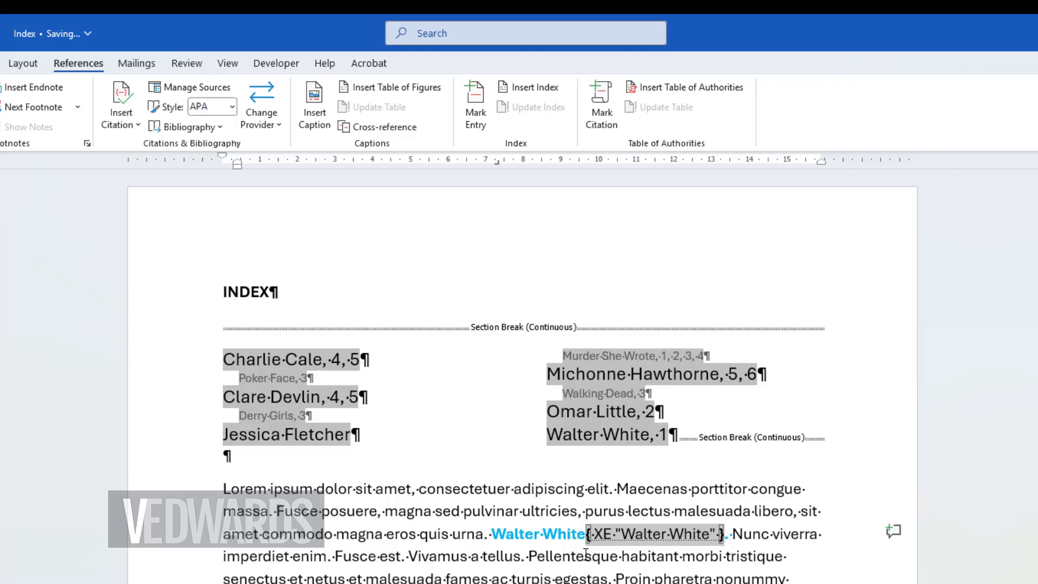
{"action": "key", "text": "Delete"}
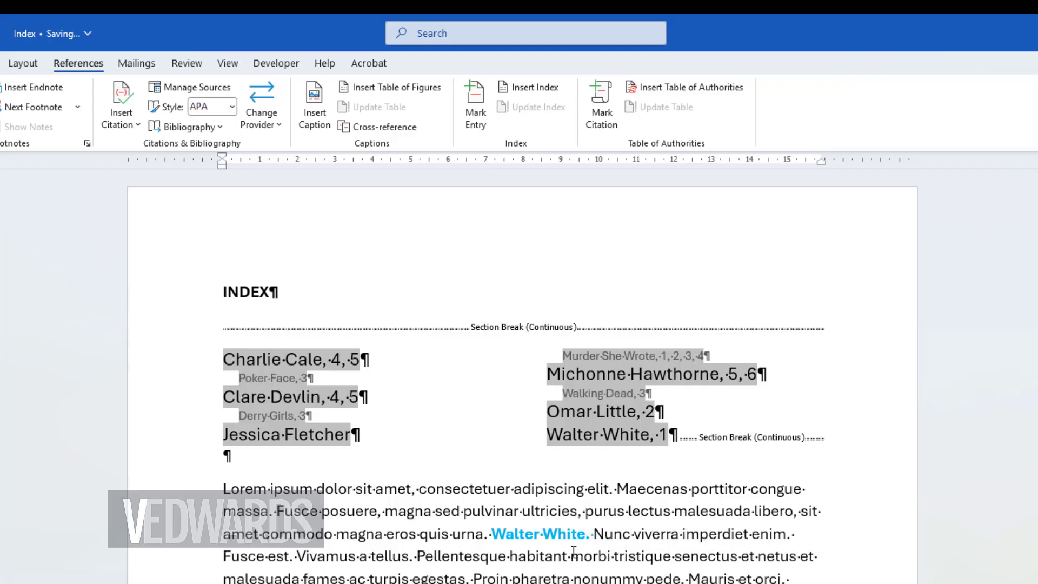
Step: Remove all index entry fields from the document by replacing every "^d XE" with nothing
{"action": "key", "text": "ctrl+h"}
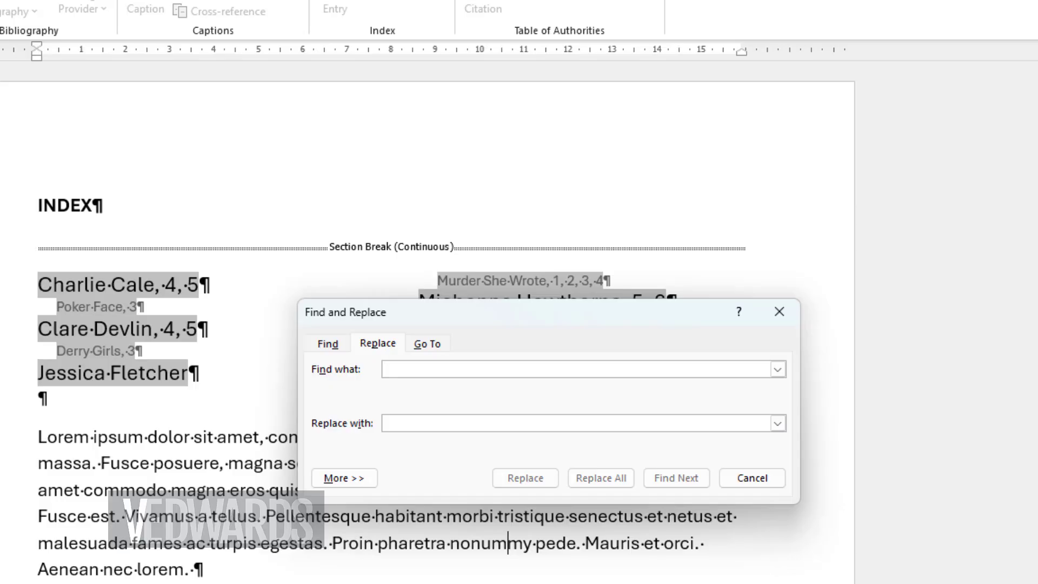
{"action": "type", "text": "^d XE"}
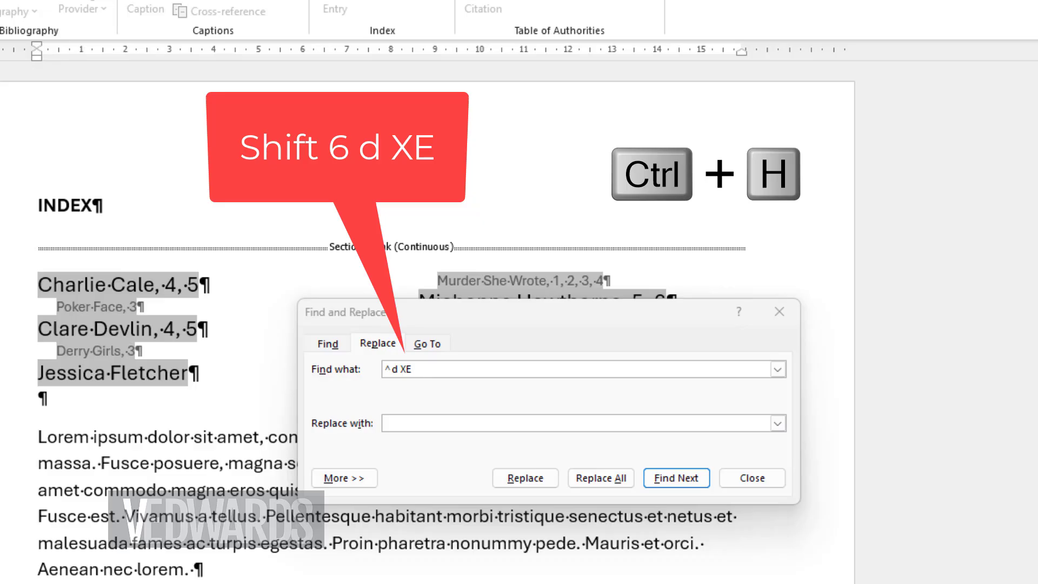
{"action": "left_click", "coordinate": [601, 478]}
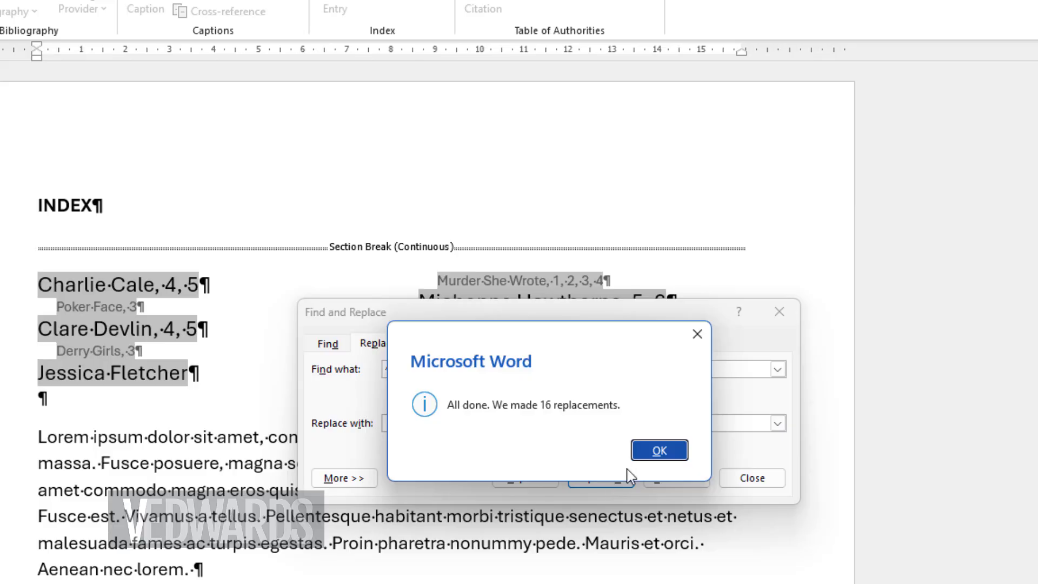
{"action": "left_click", "coordinate": [659, 450]}
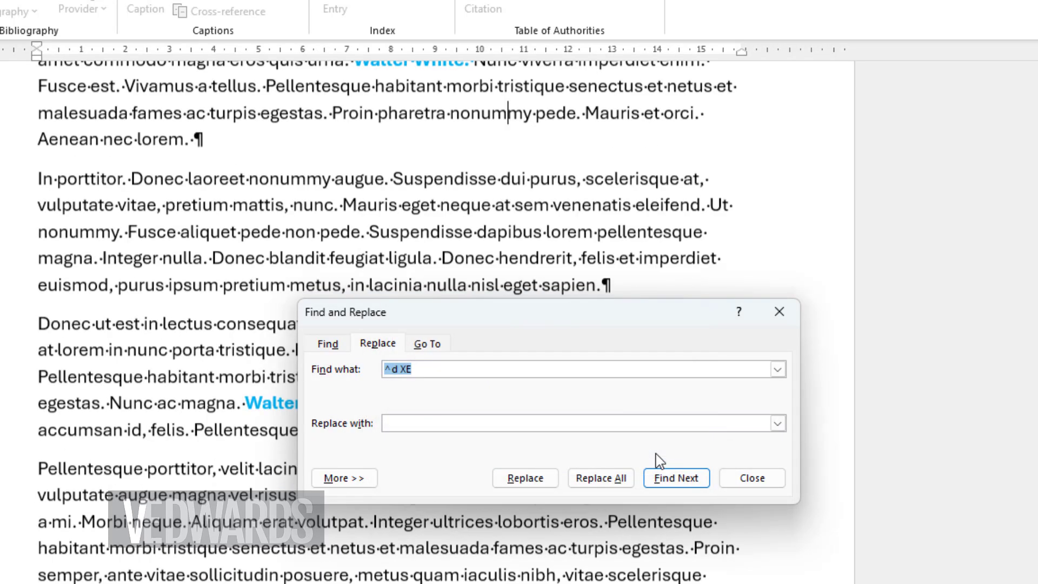
{"action": "left_click", "coordinate": [771, 480]}
{"action": "scroll", "coordinate": [725, 555], "scroll_direction": "down", "scroll_amount": 15}
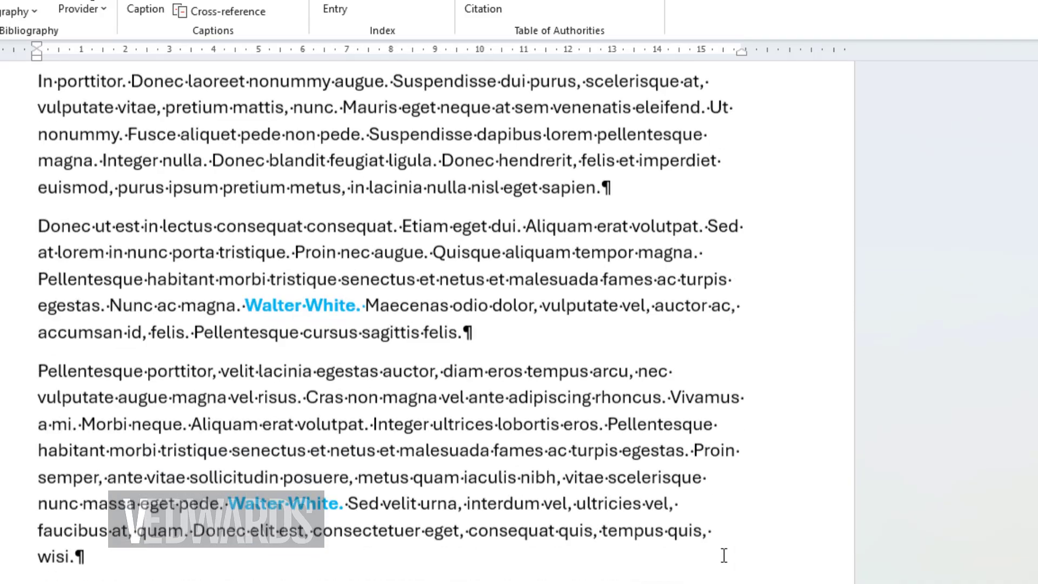
Step: Update the index field and delete its remaining line below the INDEX heading
{"action": "scroll", "coordinate": [713, 549], "scroll_direction": "up", "scroll_amount": 6}
{"action": "scroll", "coordinate": [713, 550], "scroll_direction": "up", "scroll_amount": 12}
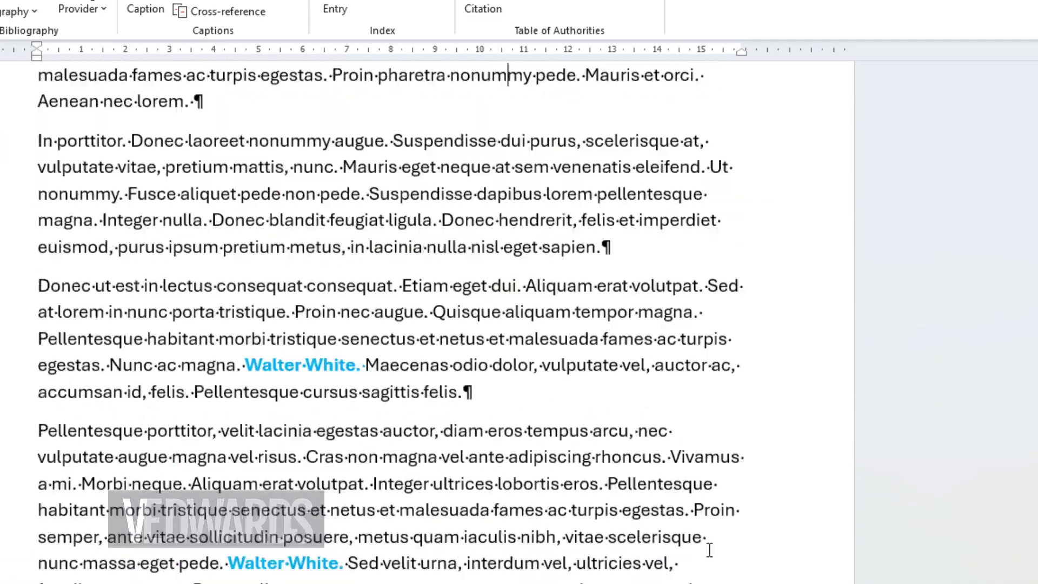
{"action": "right_click", "coordinate": [495, 285]}
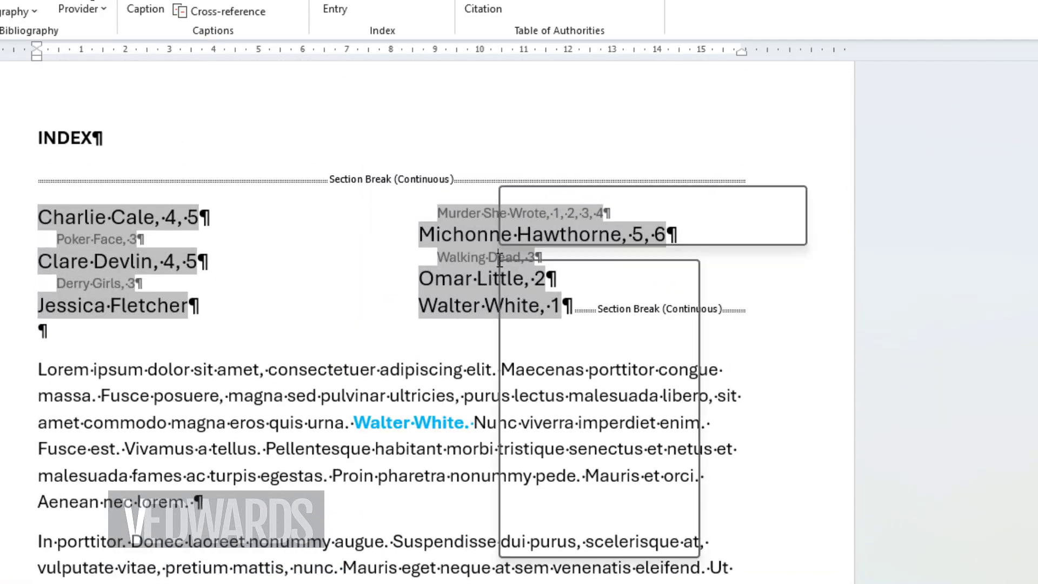
{"action": "left_click", "coordinate": [594, 411]}
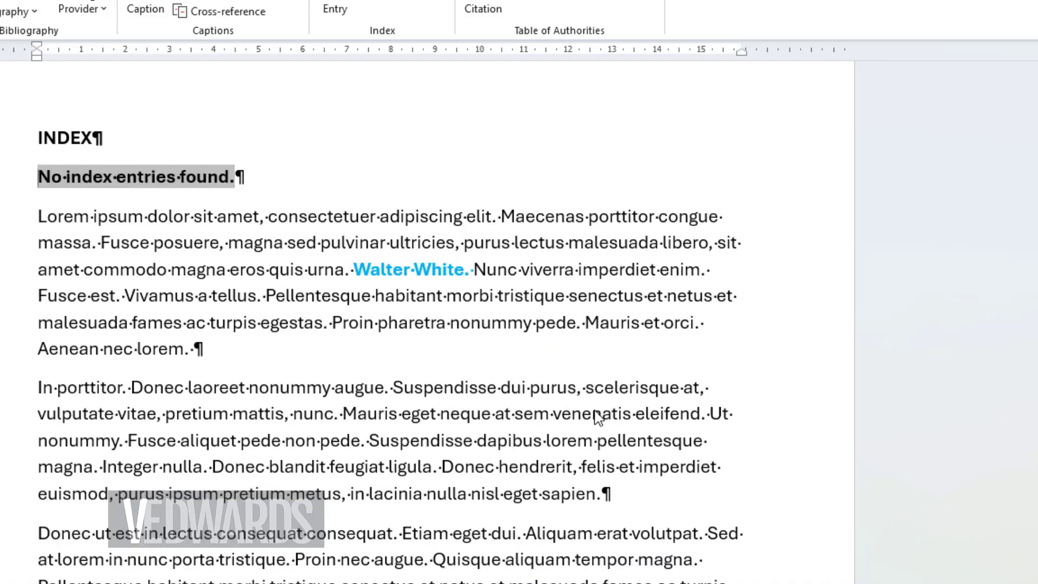
{"action": "scroll", "coordinate": [649, 409], "scroll_direction": "up", "scroll_amount": 1}
{"action": "left_click", "coordinate": [8, 261]}
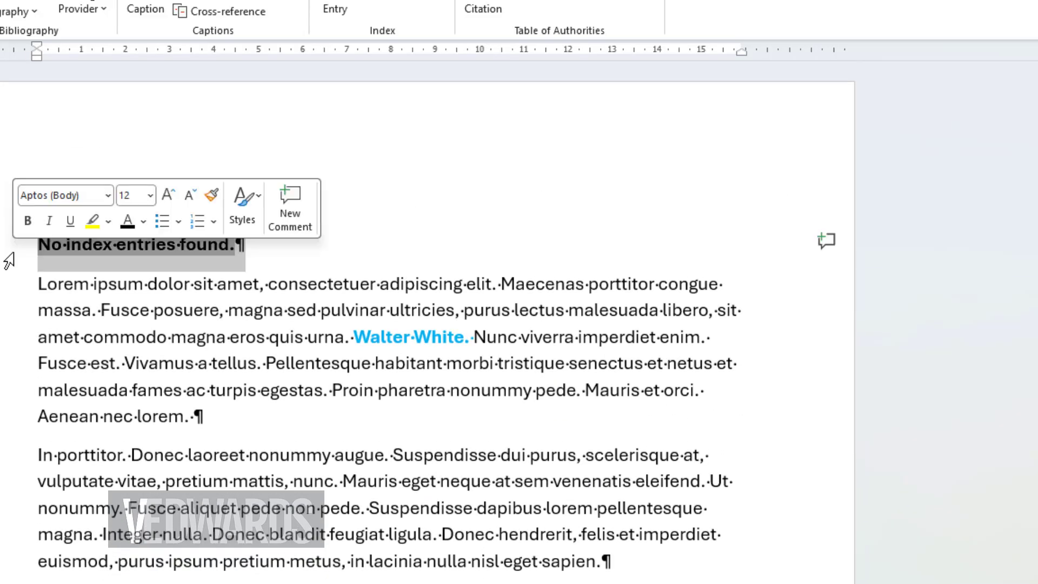
{"action": "key", "text": "Delete"}
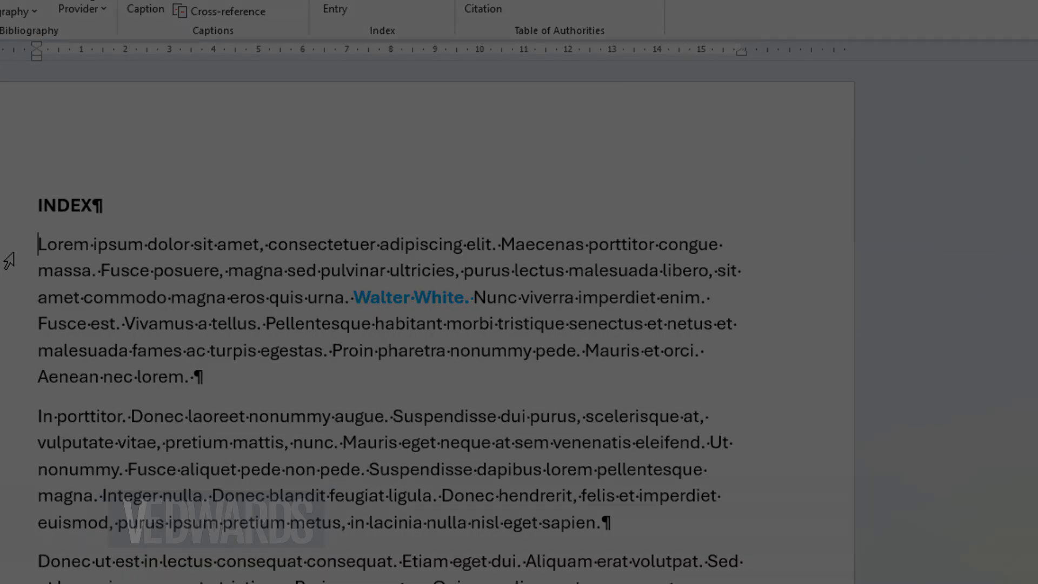